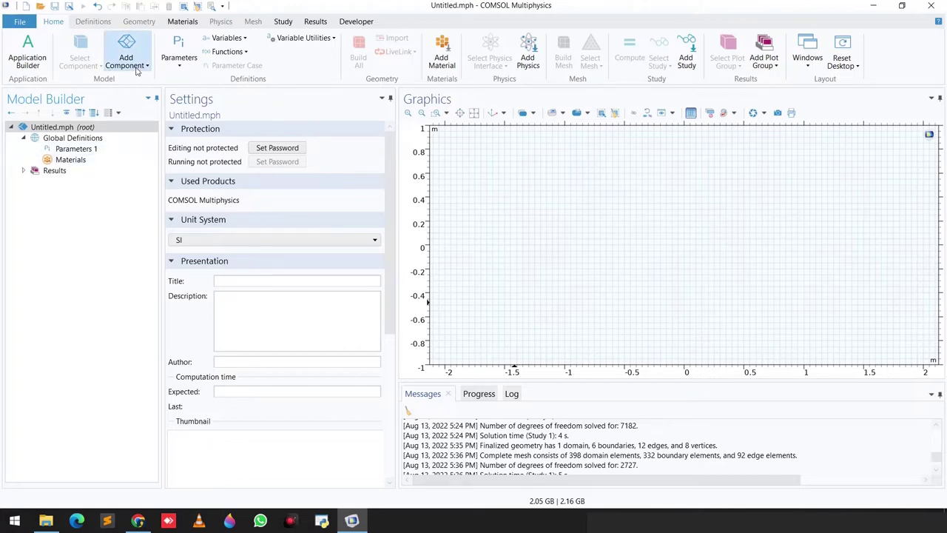
Show the list of component dimensions available under Add Component for the empty model
left_click(127, 59)
Add a 3D component and build a block 0.02 m wide, 0.005 m deep, 0.2 m high
left_click(130, 79)
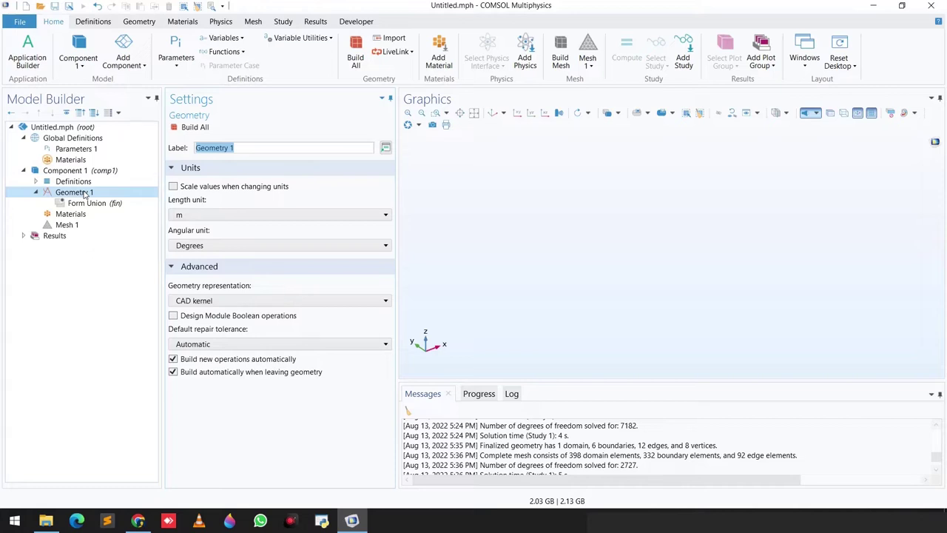
right_click(85, 195)
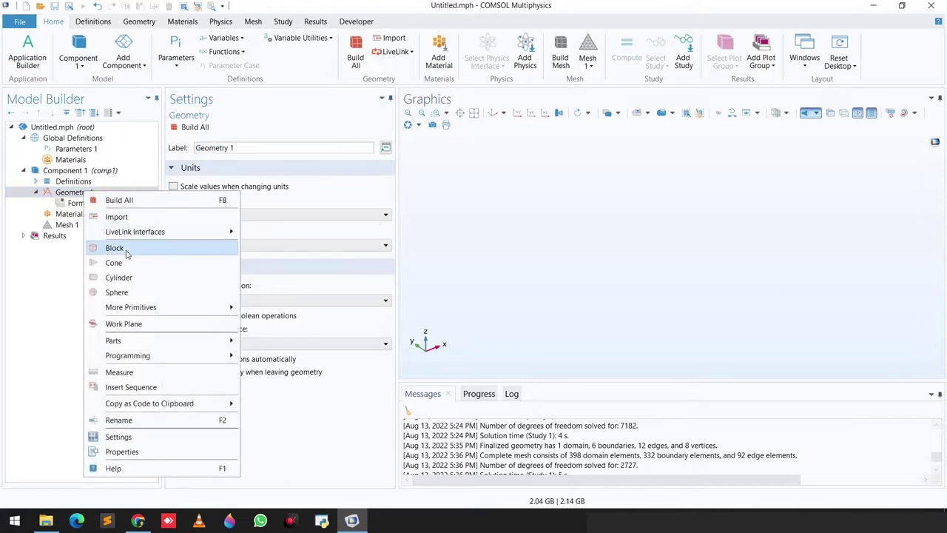
left_click(115, 247)
left_click(203, 230)
left_click_drag(203, 229, 168, 238)
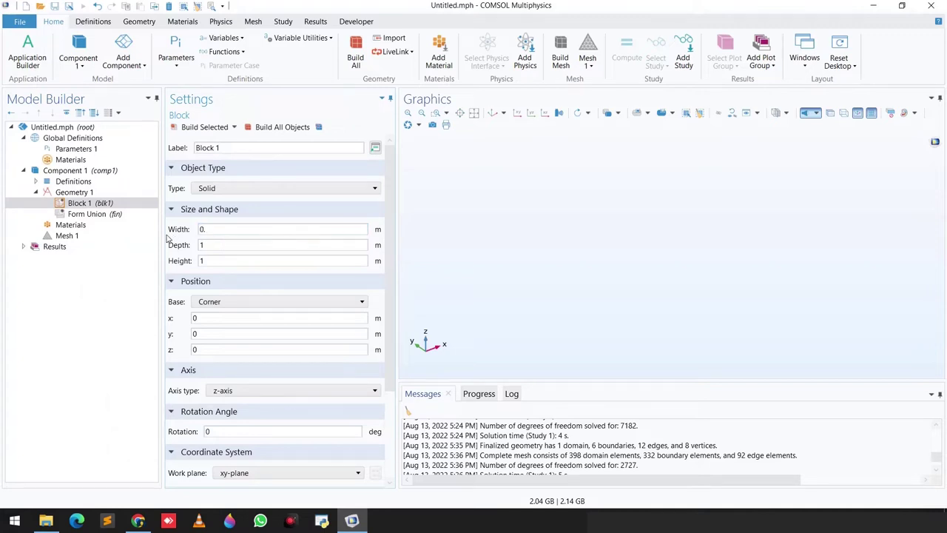
type("0.02")
key("Tab")
left_click(223, 261)
left_click_drag(219, 259, 178, 261)
type("0.2")
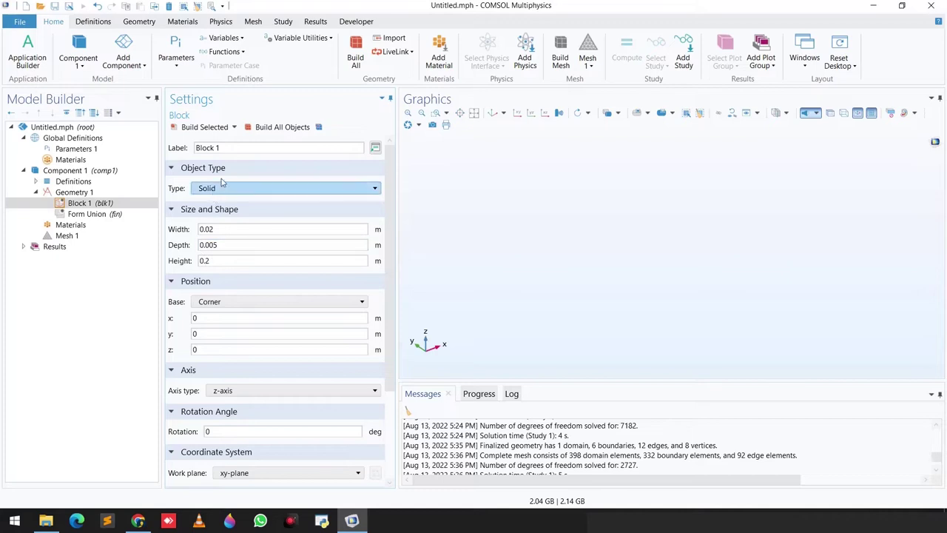
left_click(260, 128)
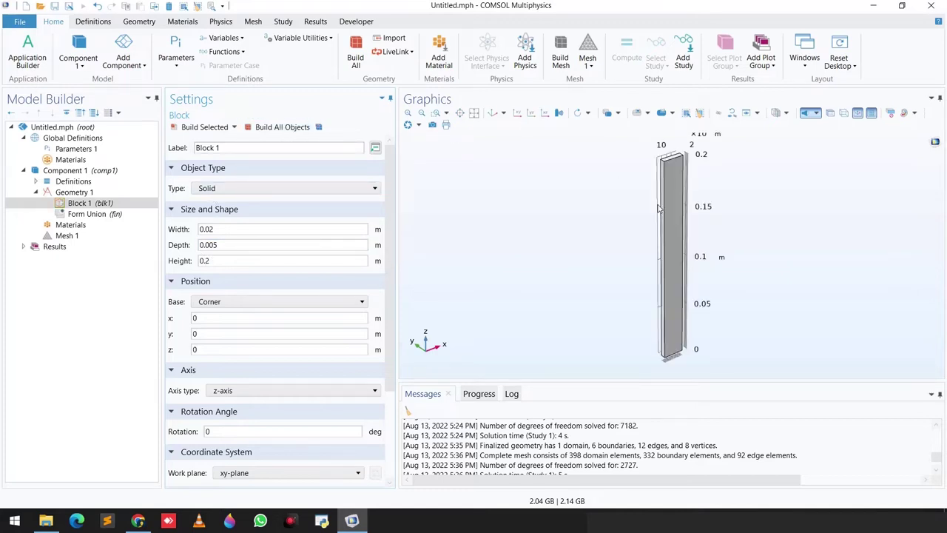
Finalize the whole geometry with Build All so the beam forms one domain
left_click_drag(717, 194, 589, 296)
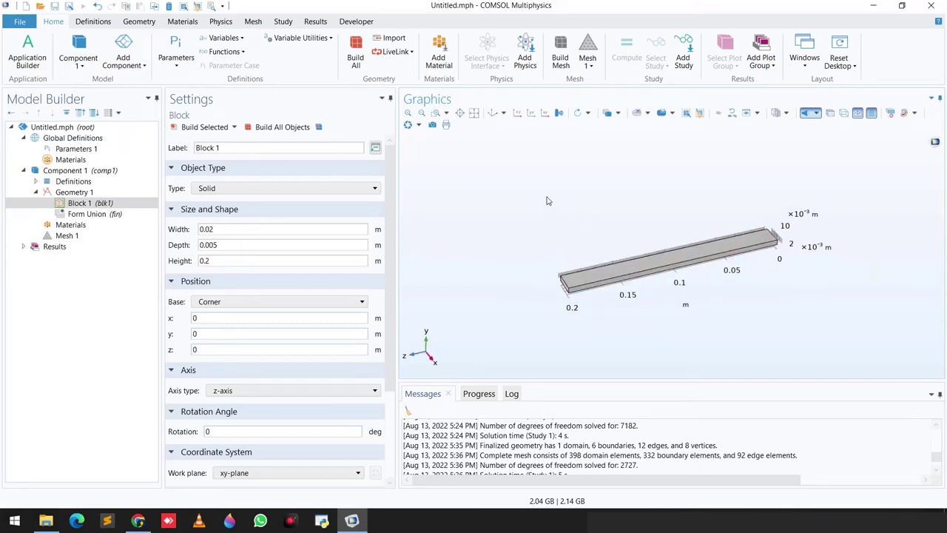
left_click(74, 192)
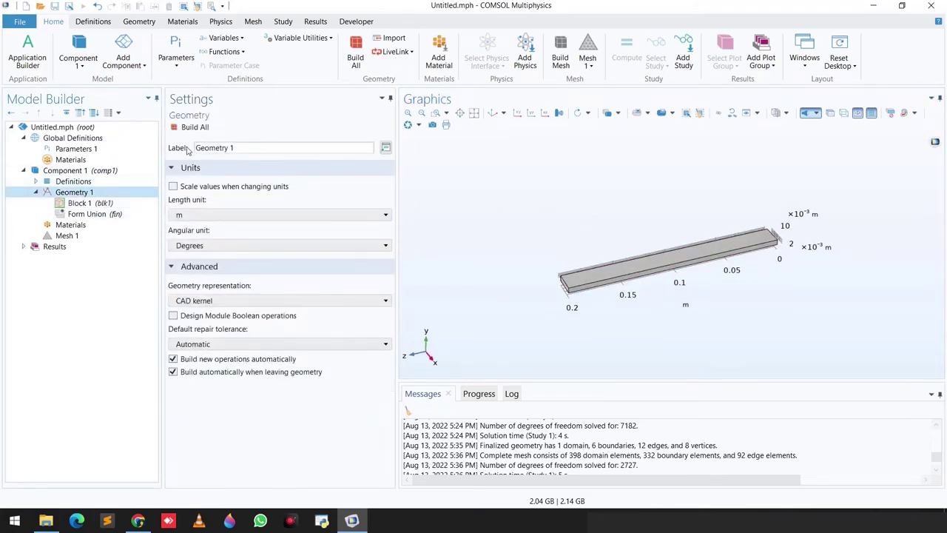
left_click(191, 127)
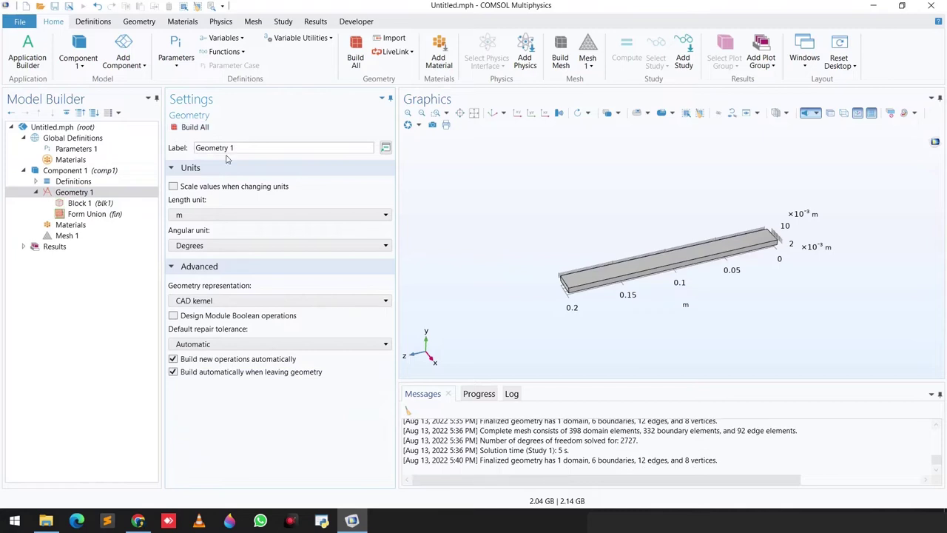
left_click_drag(577, 241, 458, 259)
left_click(70, 225)
Add Stainless Steel from the User-Defined Library to the beam's domain
right_click(66, 226)
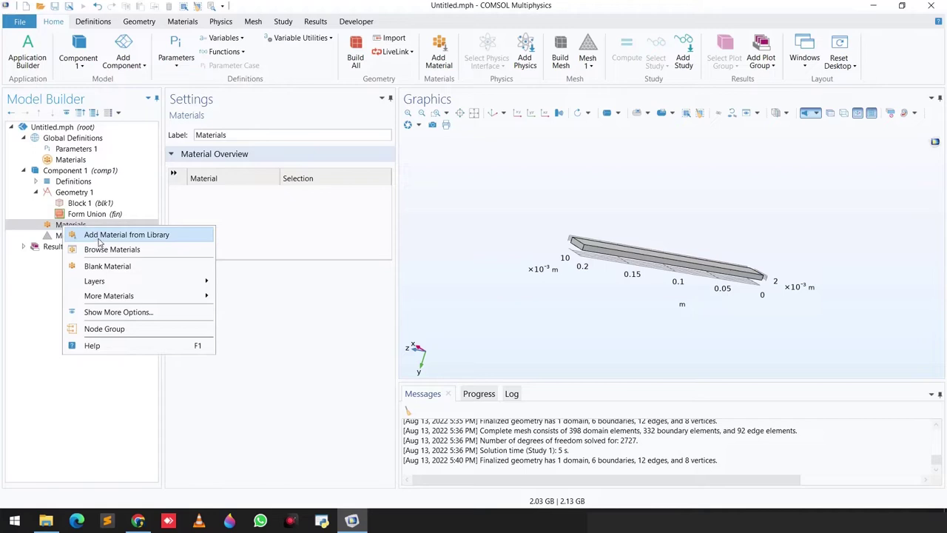
left_click(149, 234)
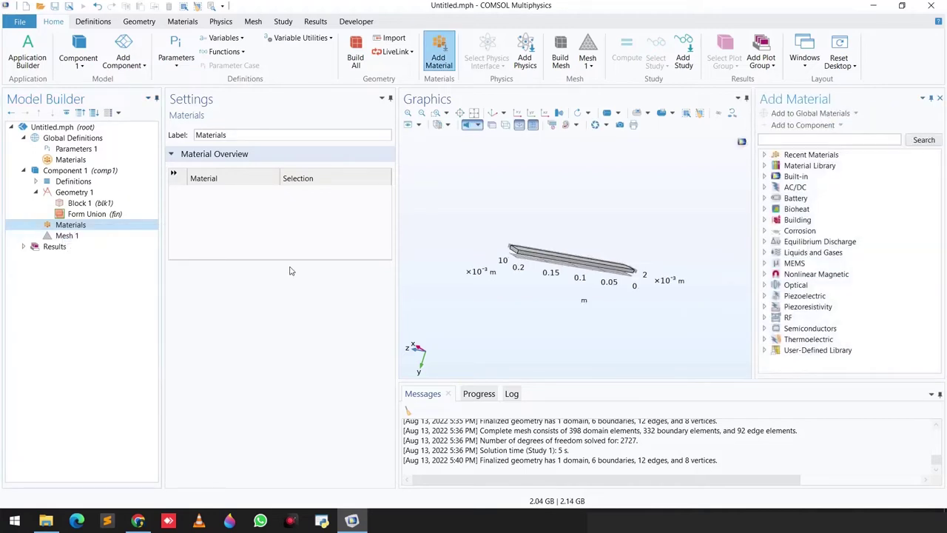
left_click(765, 352)
left_click(823, 361)
double_click(821, 361)
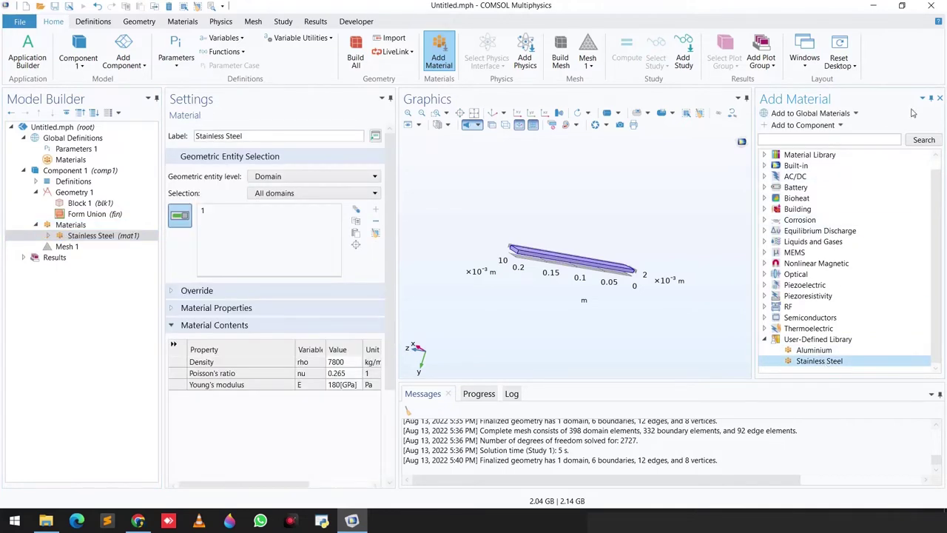
left_click(938, 98)
left_click_drag(611, 180, 598, 197)
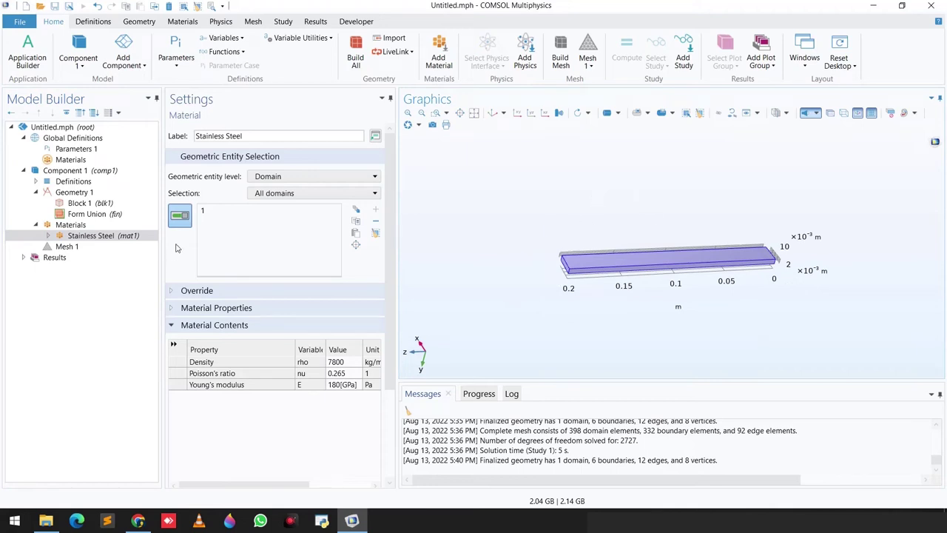
Add the Solid Mechanics (solid) interface from Structural Mechanics to Component 1
left_click(220, 28)
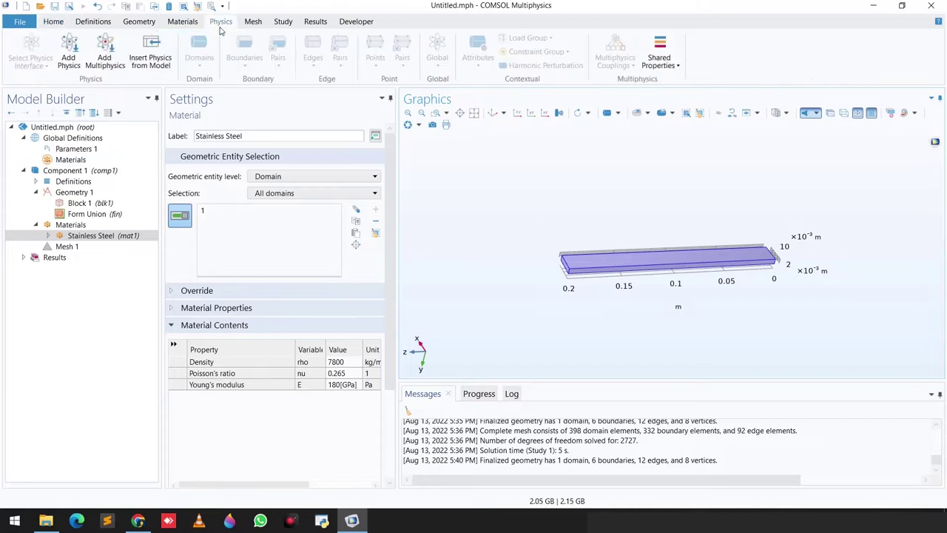
left_click(74, 63)
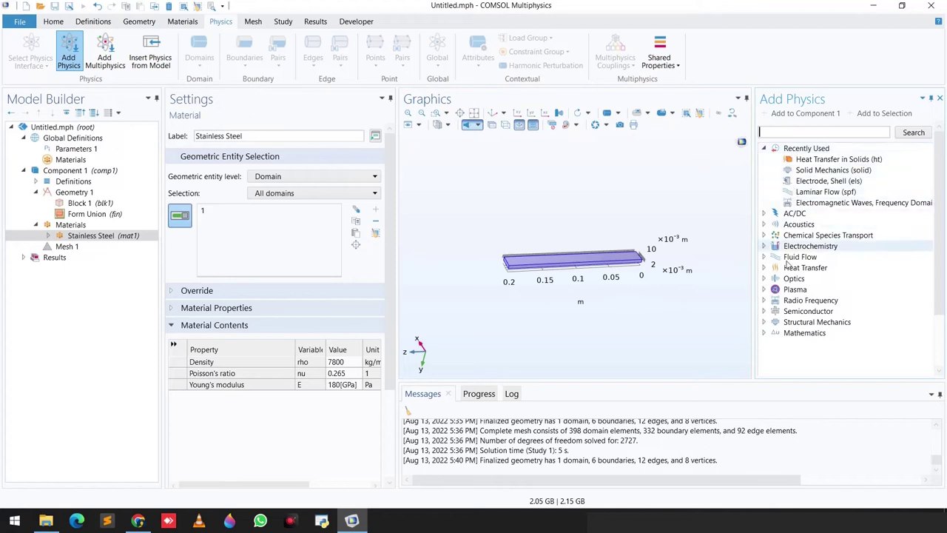
left_click(764, 323)
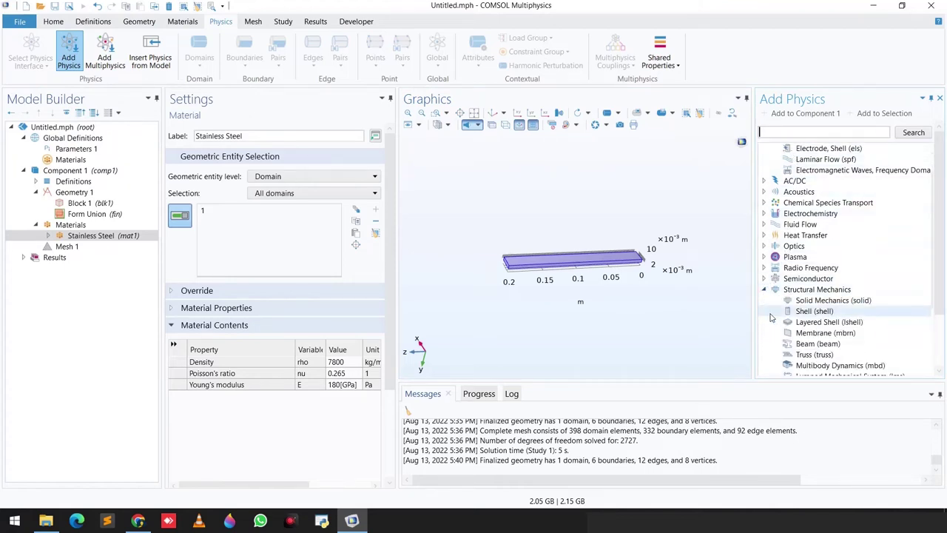
left_click(814, 303)
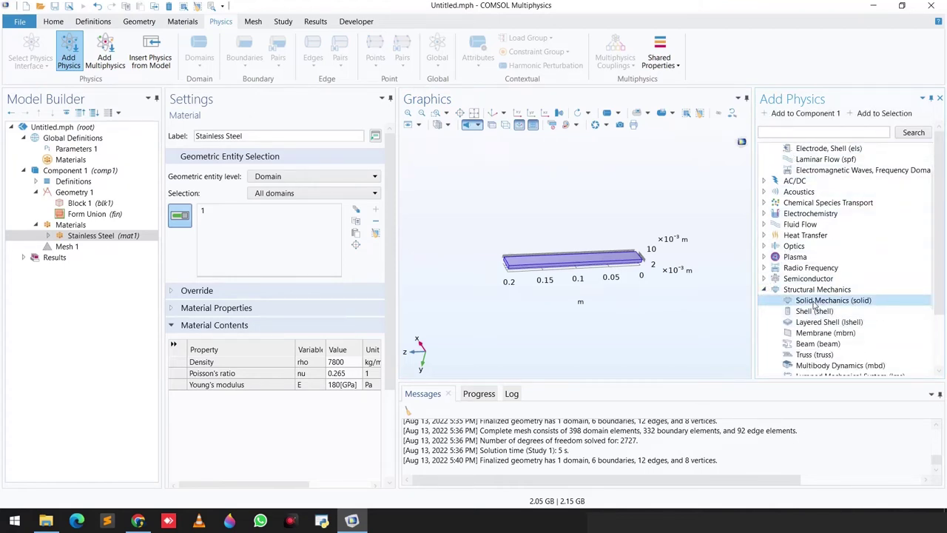
double_click(819, 302)
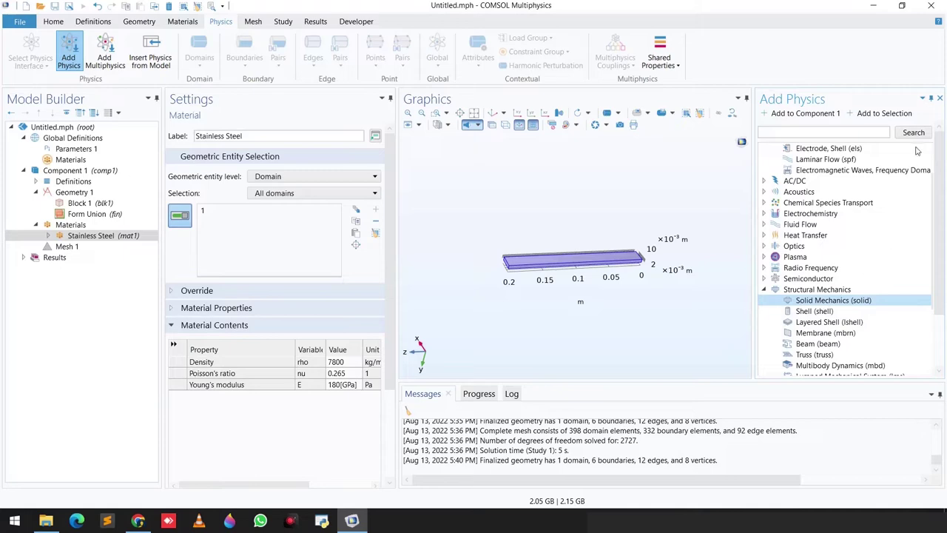
left_click(938, 99)
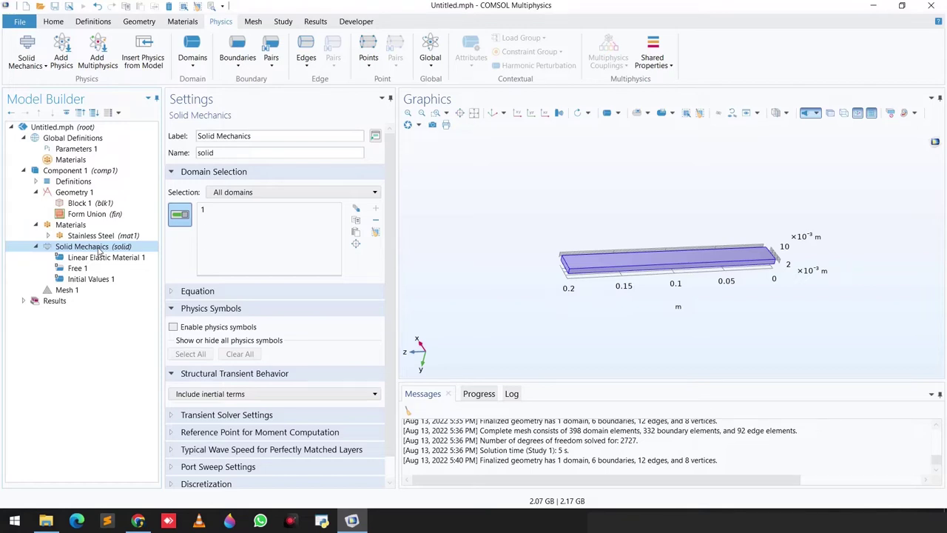
left_click_drag(750, 337, 737, 344)
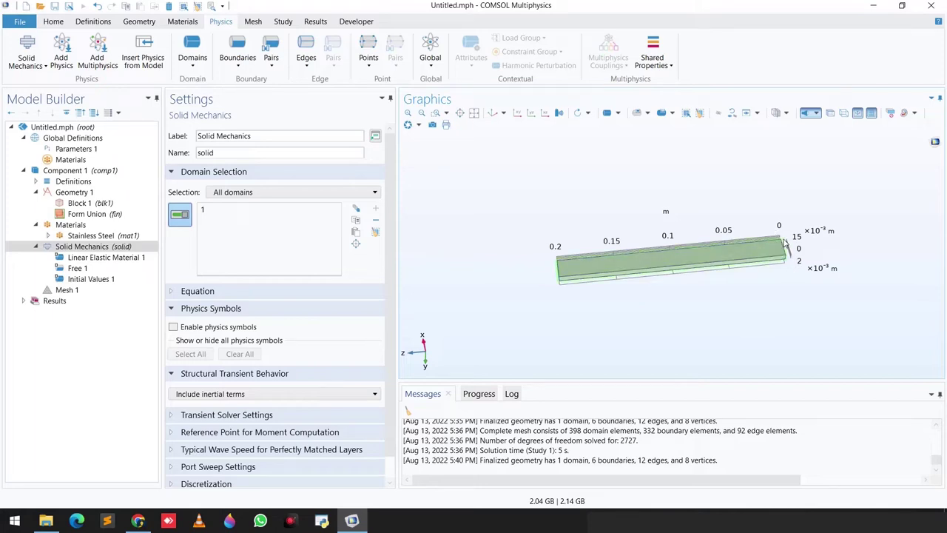
Add an Edge Load on edge 5 with a force per unit length of 100 N/m in y
right_click(93, 252)
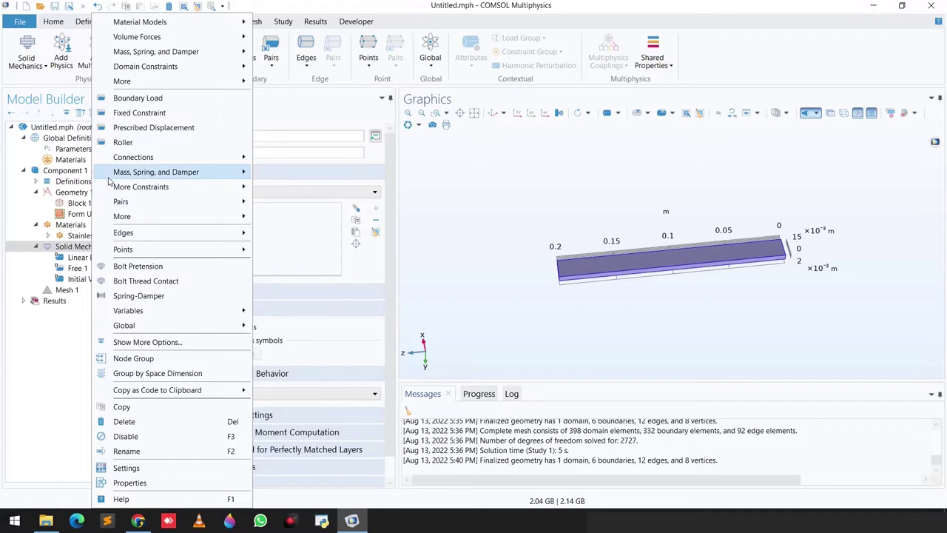
mouse_move(148, 235)
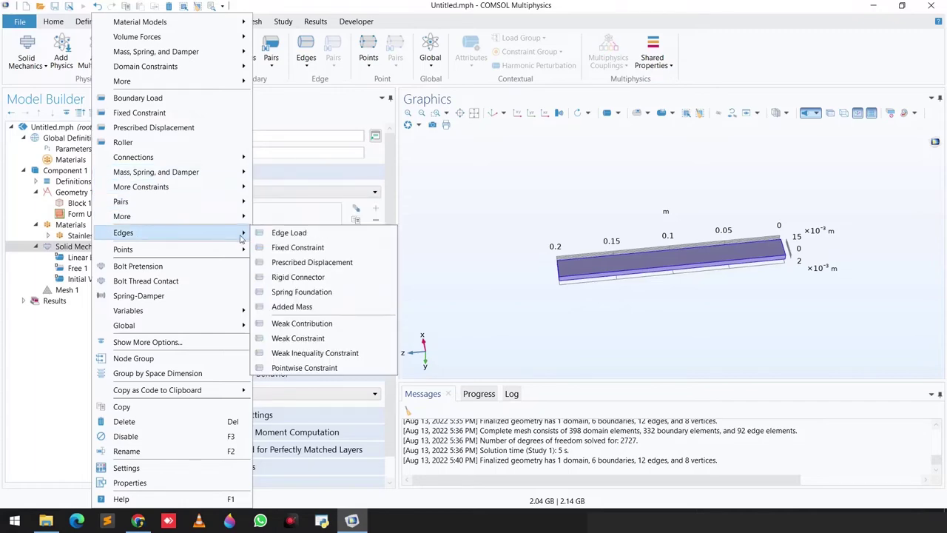
left_click(282, 234)
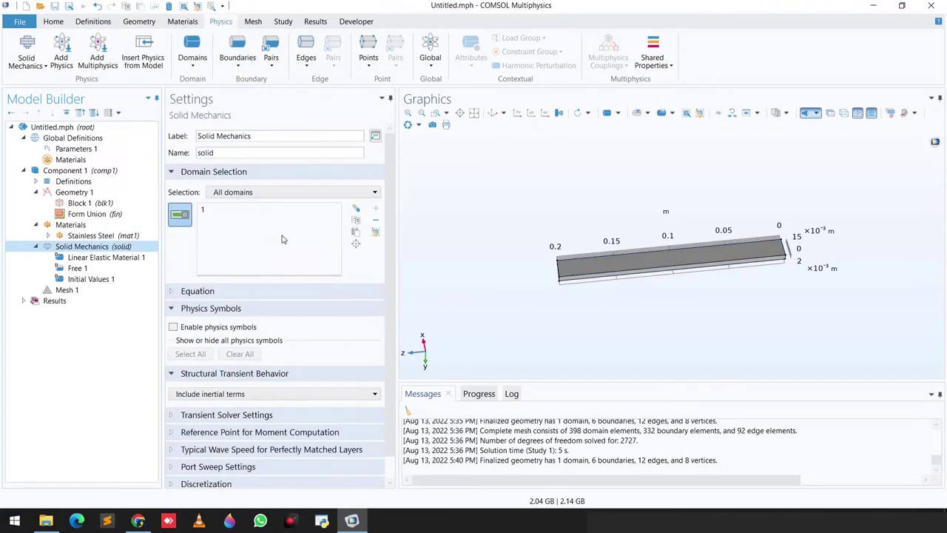
left_click_drag(757, 314, 787, 267)
left_click(787, 266)
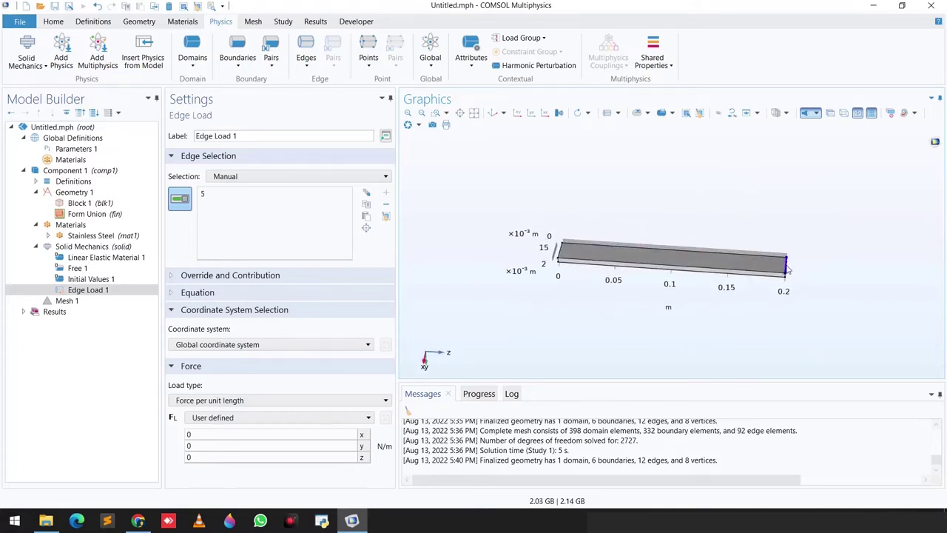
left_click_drag(727, 337, 750, 329)
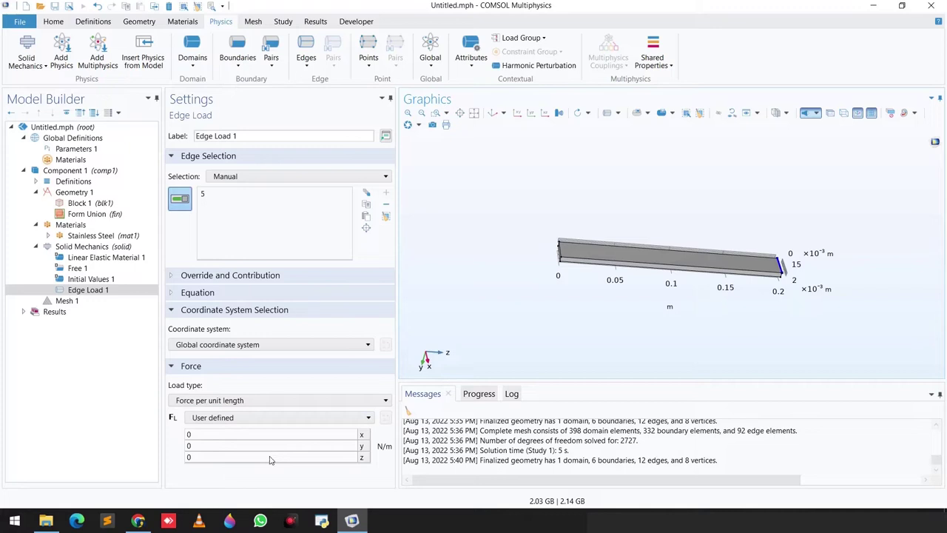
left_click_drag(531, 319, 522, 274)
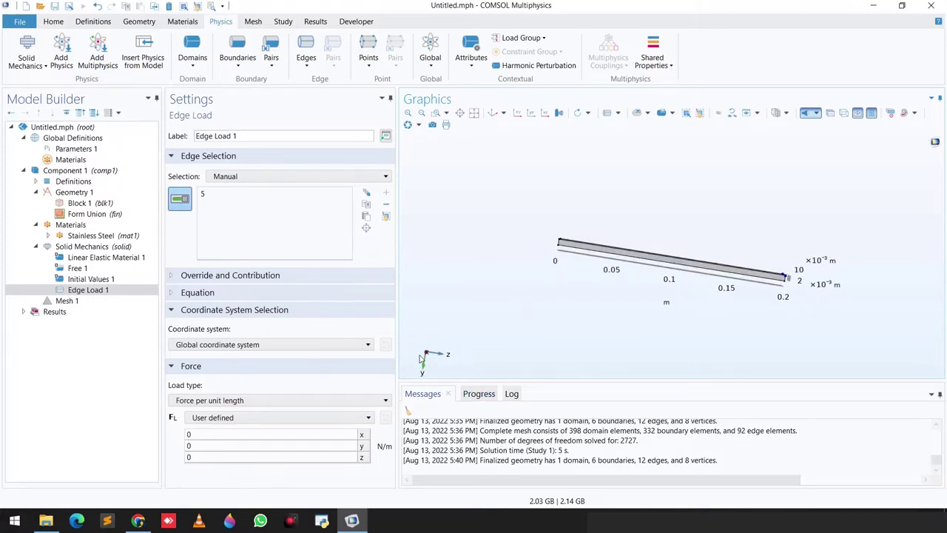
left_click(240, 446)
type("100")
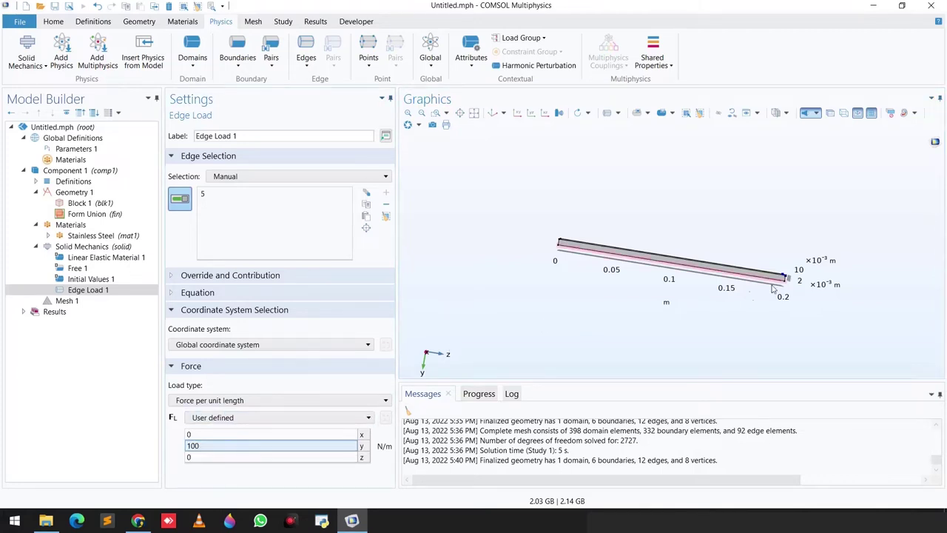
left_click_drag(757, 212, 762, 238)
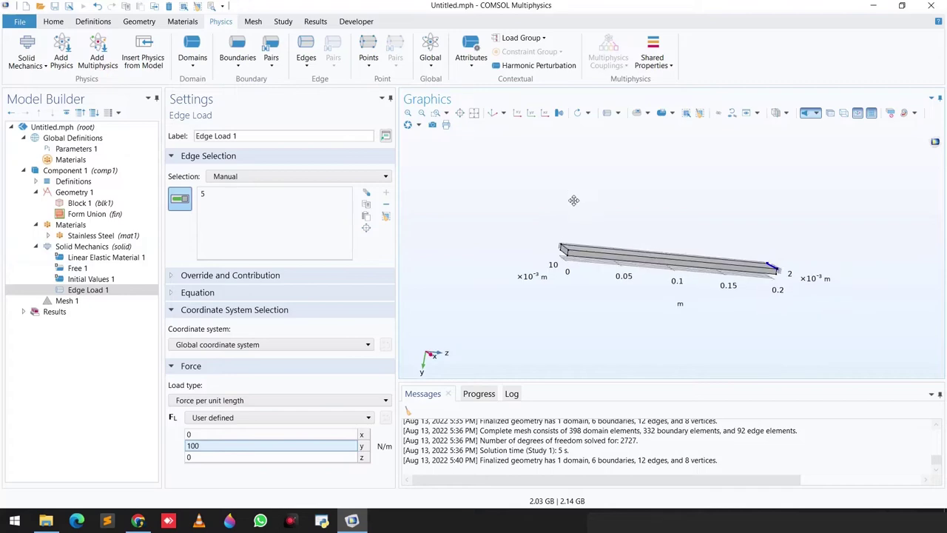
left_click(77, 247)
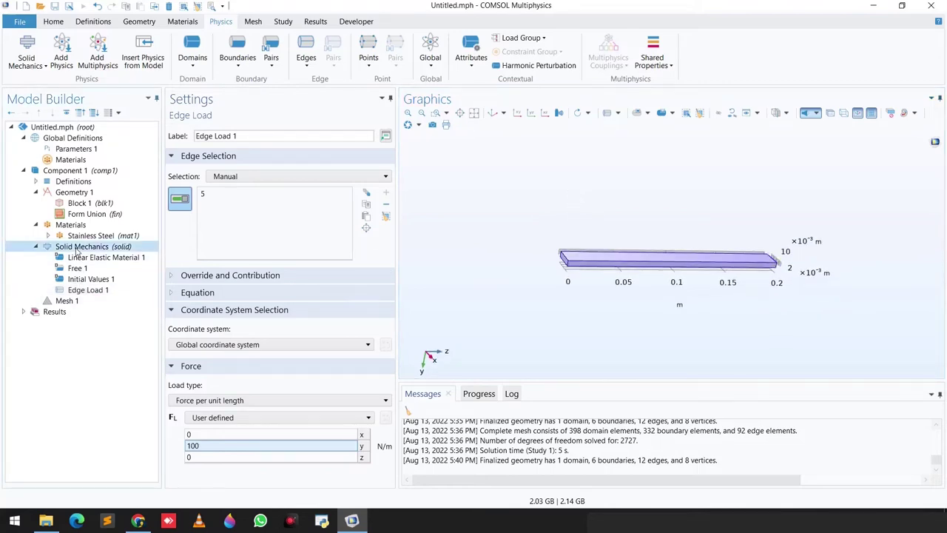
Add a Fixed Constraint on boundary 3, the beam's end face at z = 0
right_click(79, 248)
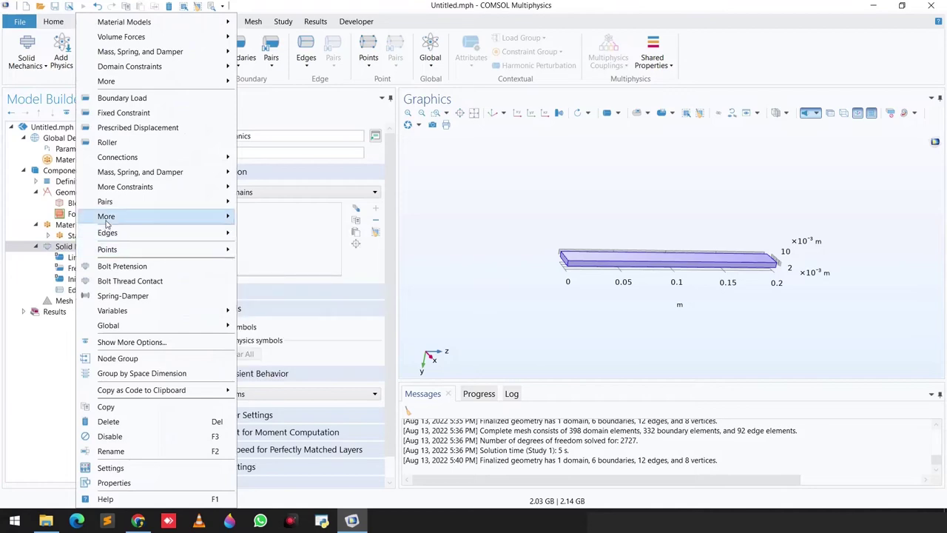
left_click(118, 113)
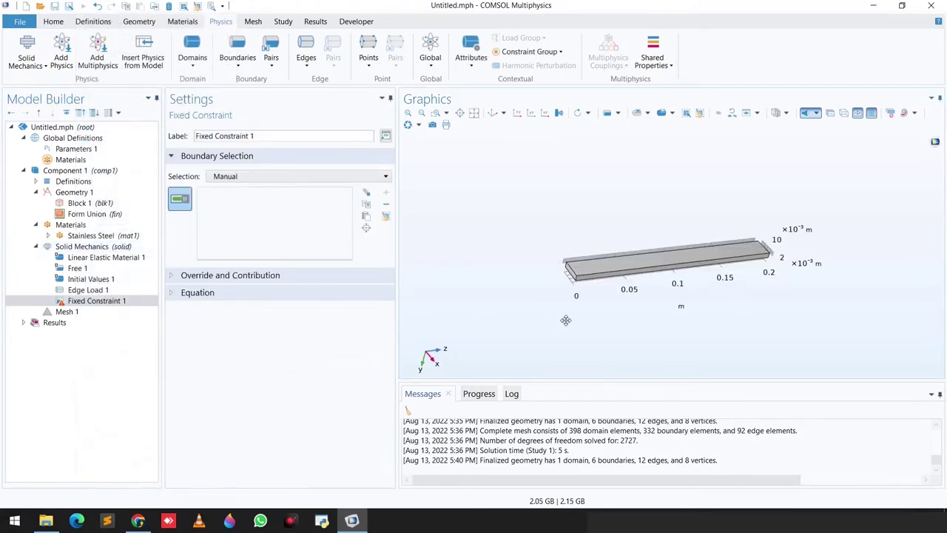
left_click(474, 113)
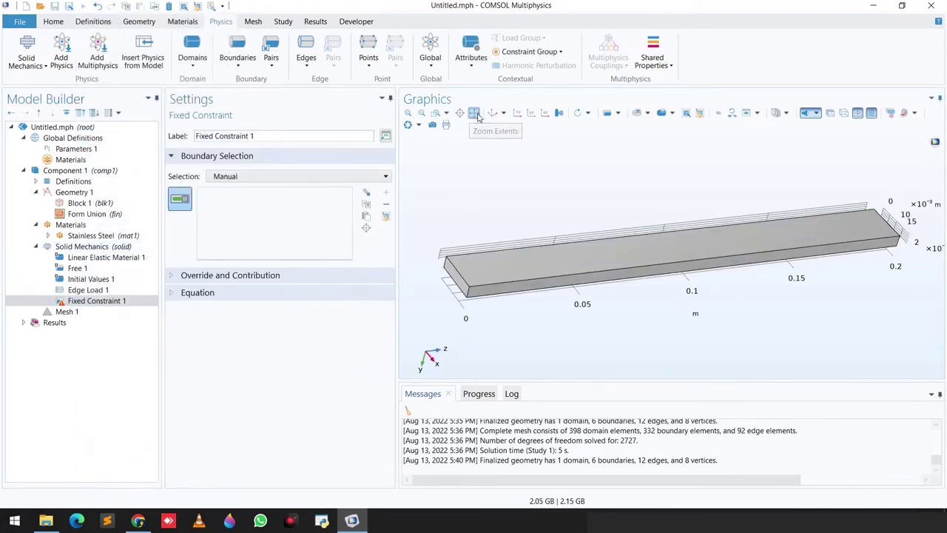
left_click(457, 283)
left_click_drag(550, 335, 532, 325)
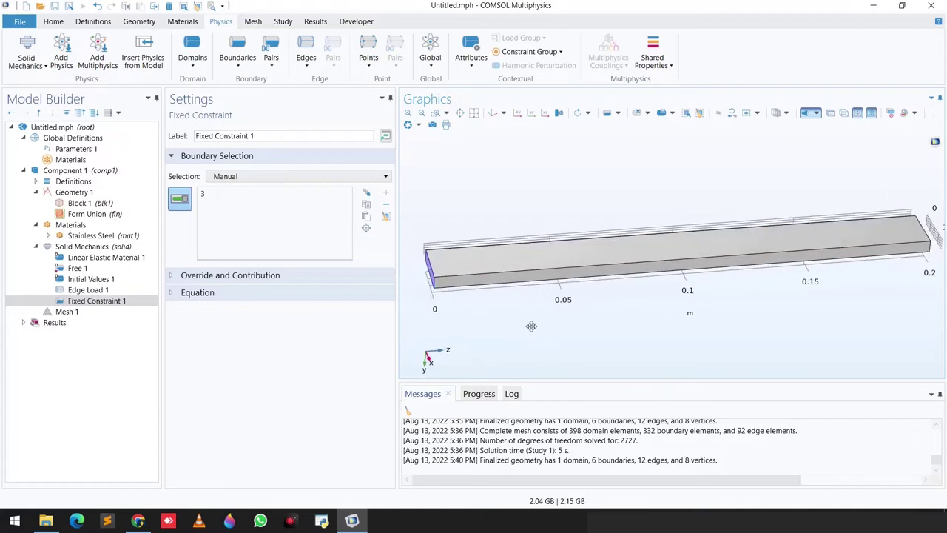
left_click_drag(464, 147, 572, 199)
left_click(474, 113)
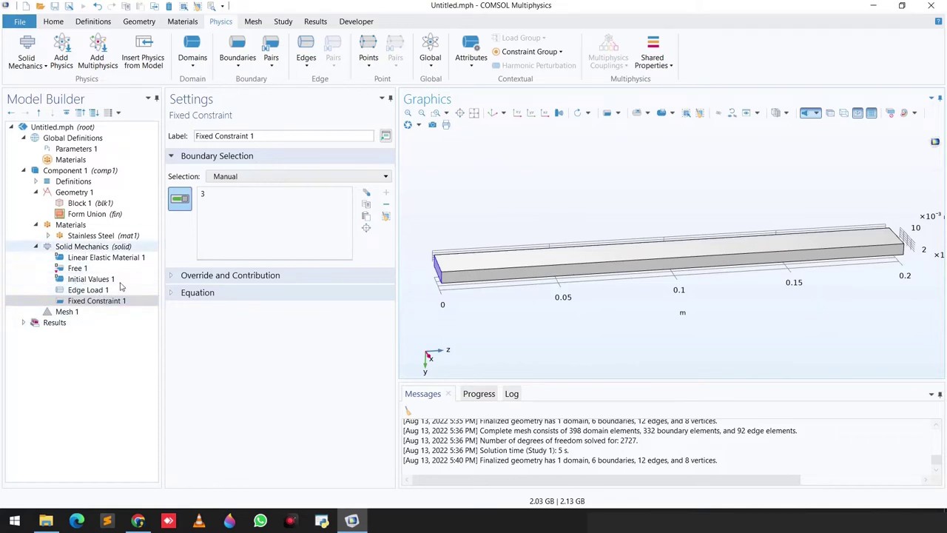
left_click(87, 314)
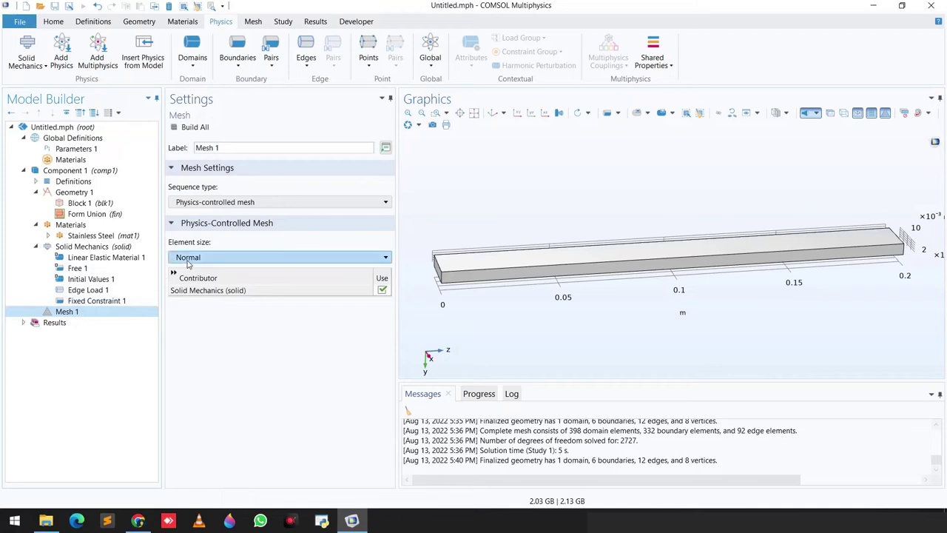
Set the mesh element size to Finer and build it, giving 734 domain elements
left_click(214, 257)
left_click(204, 297)
left_click(191, 127)
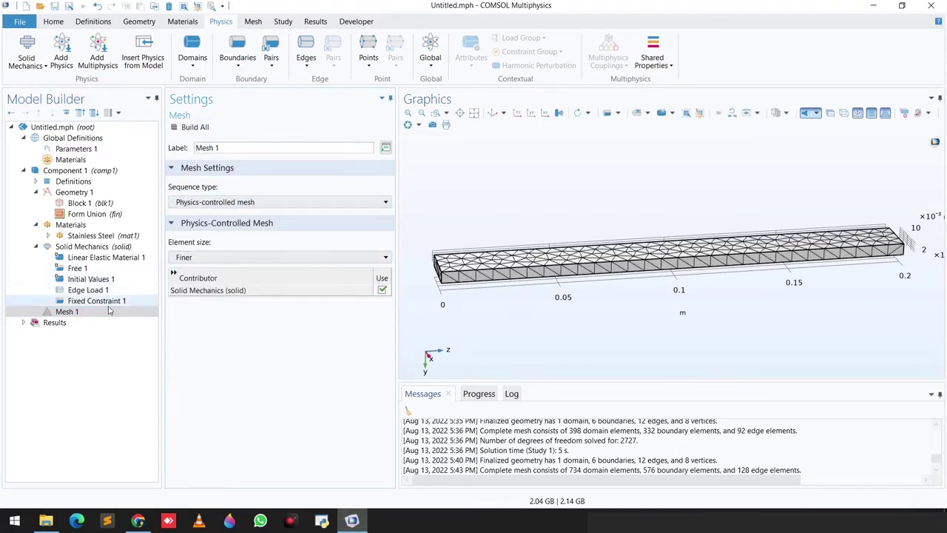
left_click(283, 22)
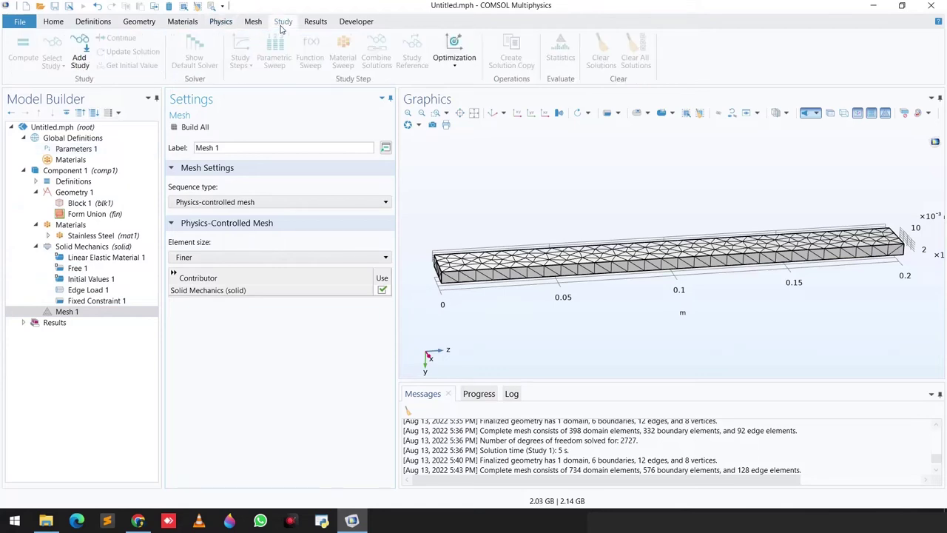
Add a Stationary study, enable plotting while solving, and compute the solution
left_click(79, 60)
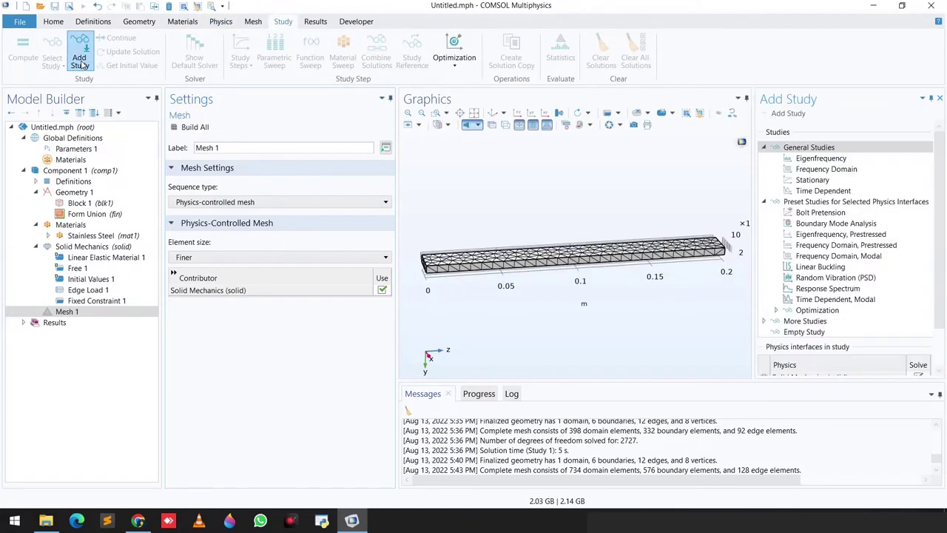
left_click(803, 182)
double_click(804, 183)
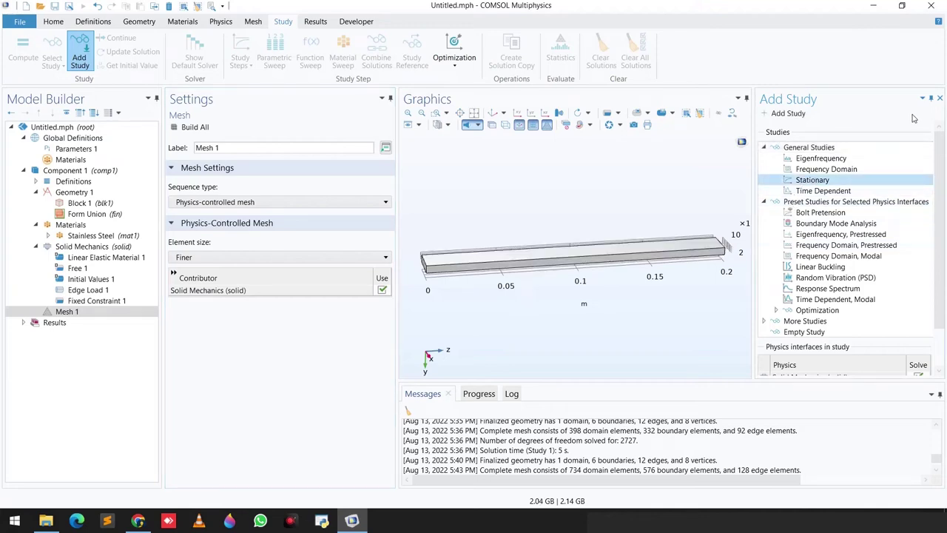
left_click(941, 100)
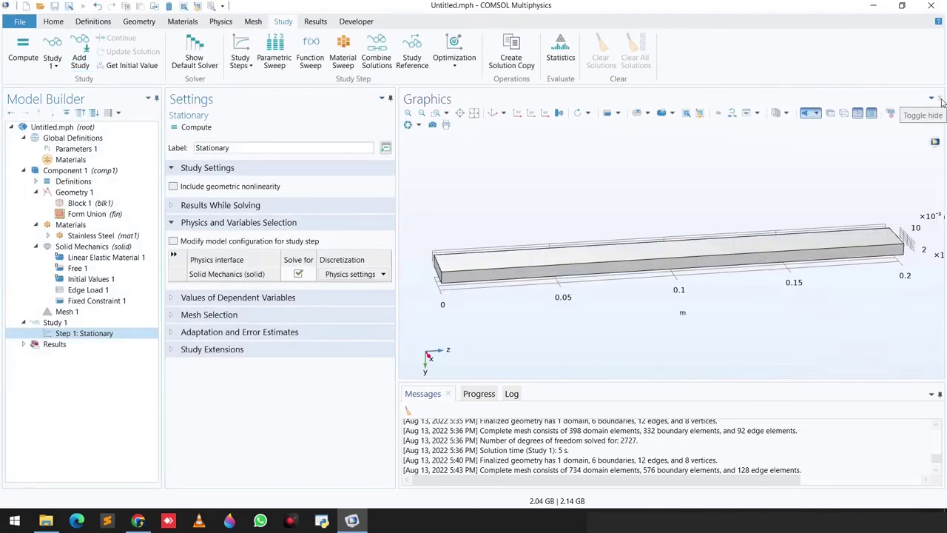
left_click(197, 209)
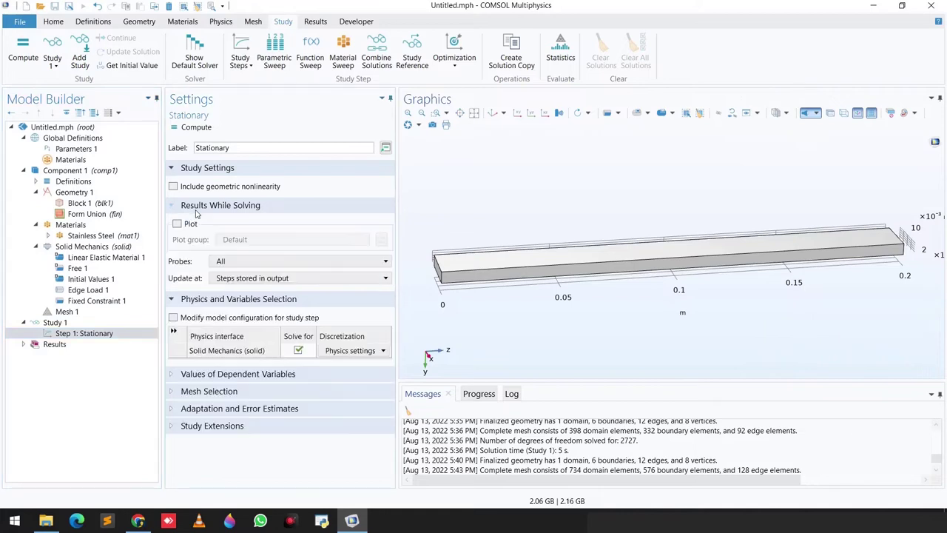
left_click(177, 225)
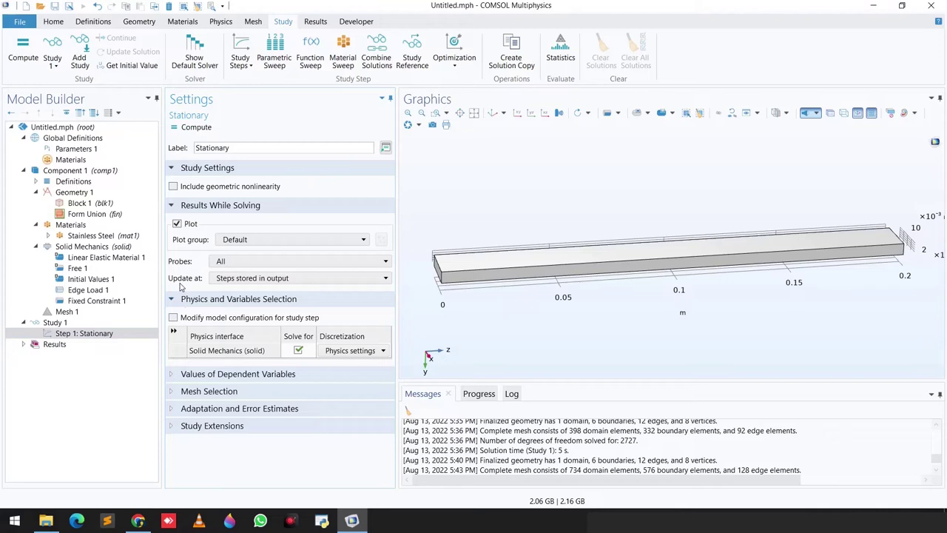
left_click(196, 128)
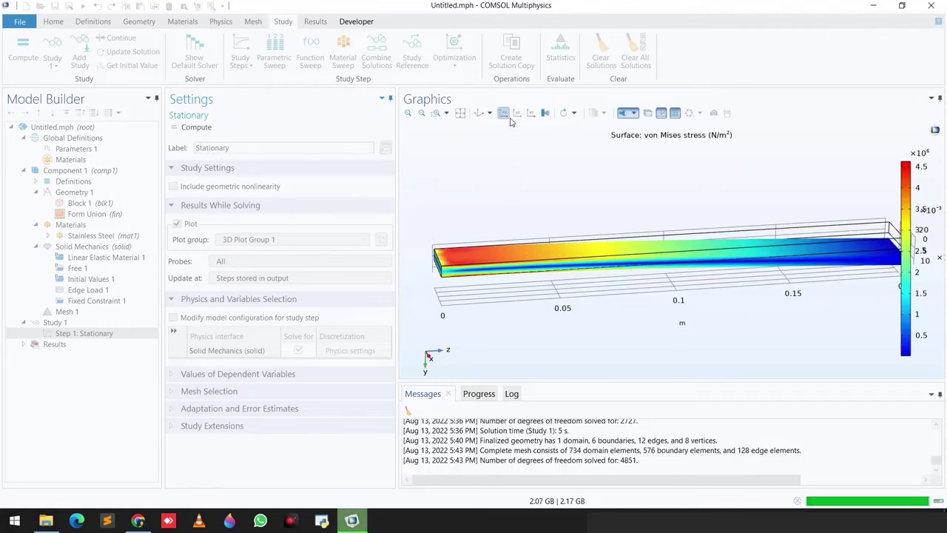
Rotate the stress plot 90° right, zoom to extents, and orbit to inspect von Mises stress
left_click(567, 118)
left_click(596, 129)
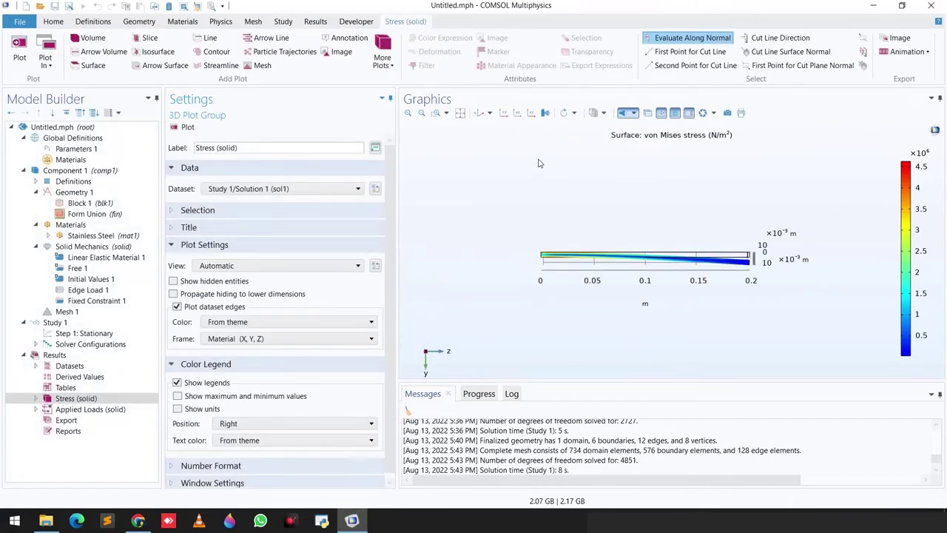
left_click(459, 112)
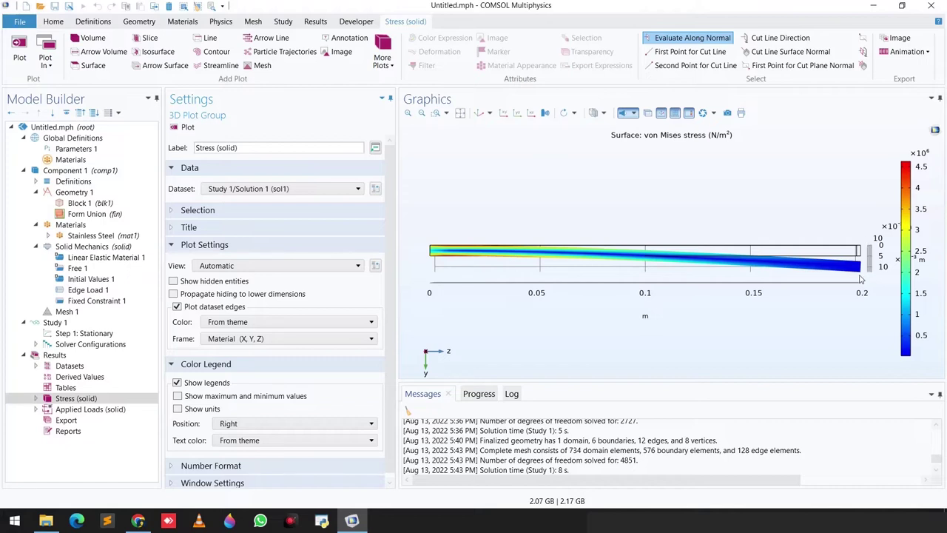
left_click_drag(722, 295, 614, 206)
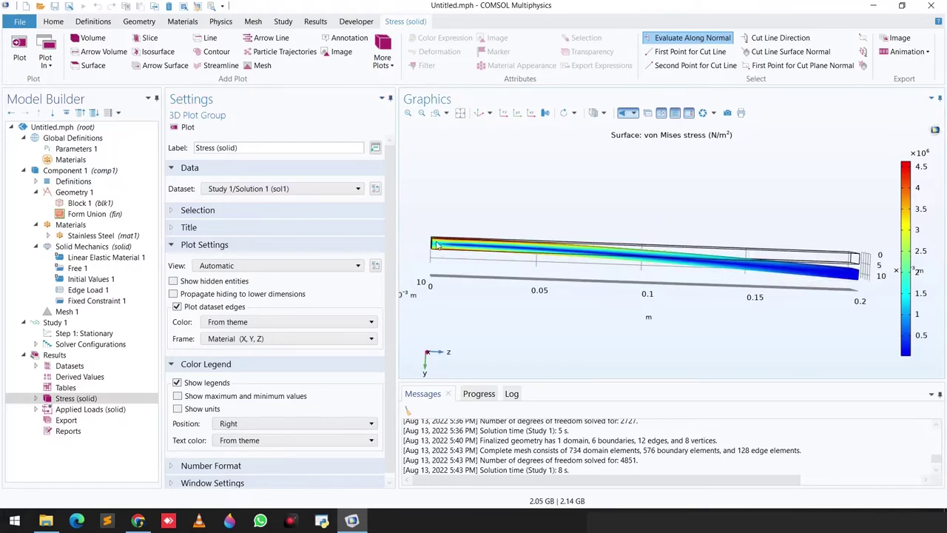
left_click_drag(621, 214, 560, 263)
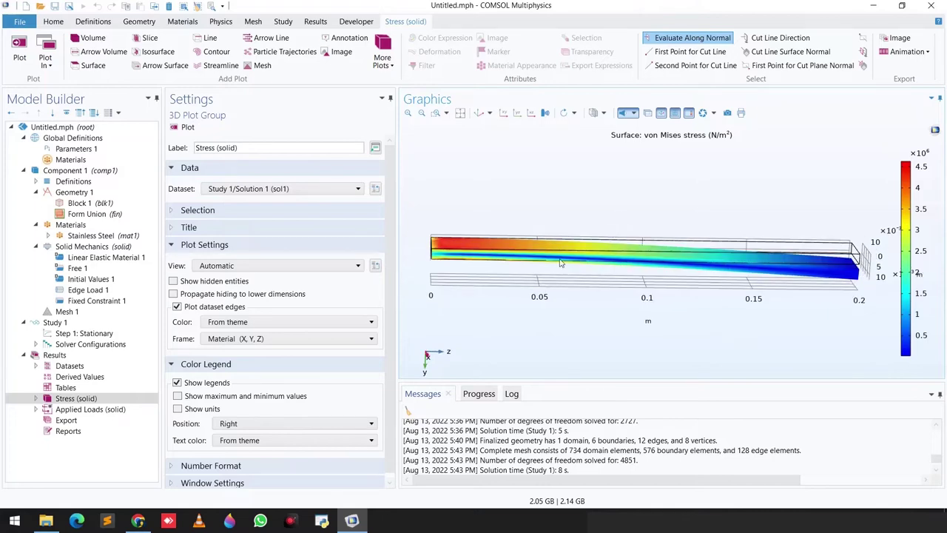
left_click_drag(771, 217, 755, 218)
left_click_drag(866, 285, 863, 263)
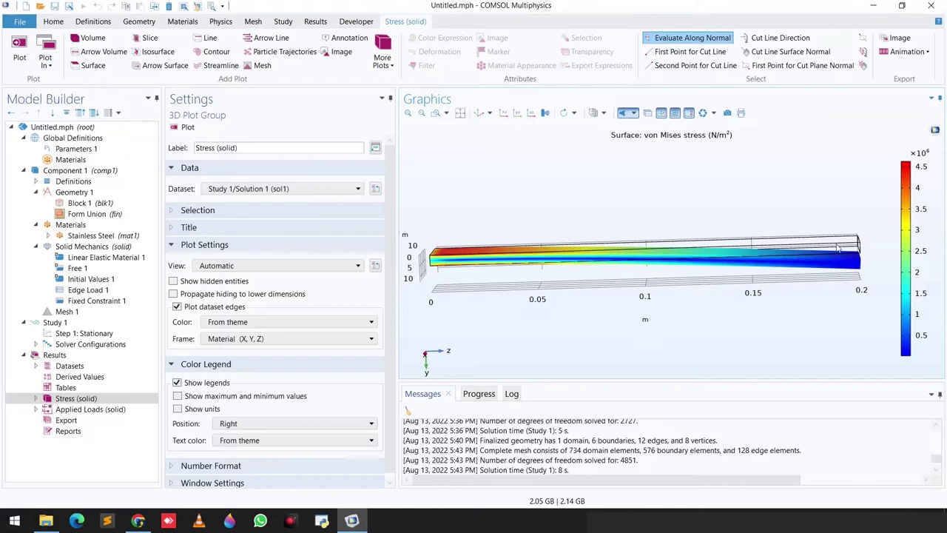
Plot the Edge Loads (solid) arrows from the Applied Loads (solid) group
left_click(36, 409)
left_click(73, 409)
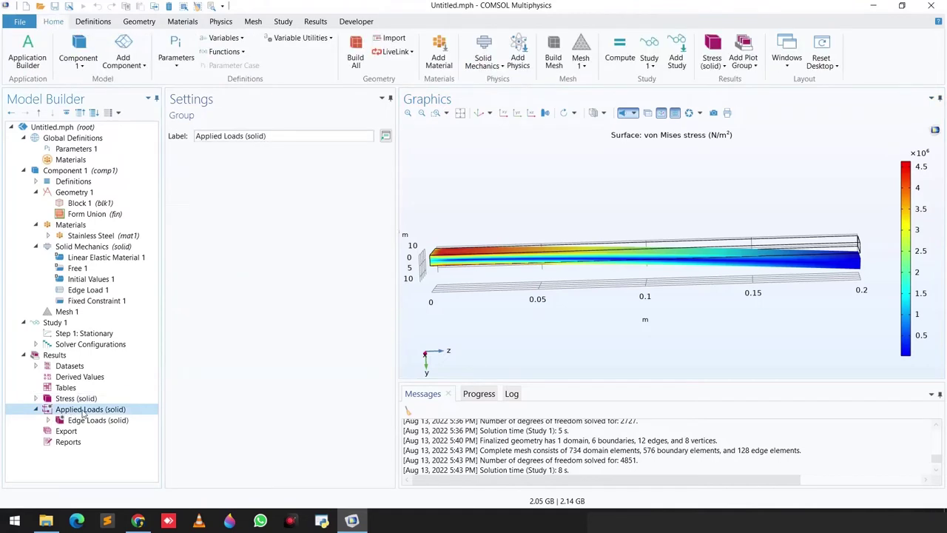
left_click(104, 420)
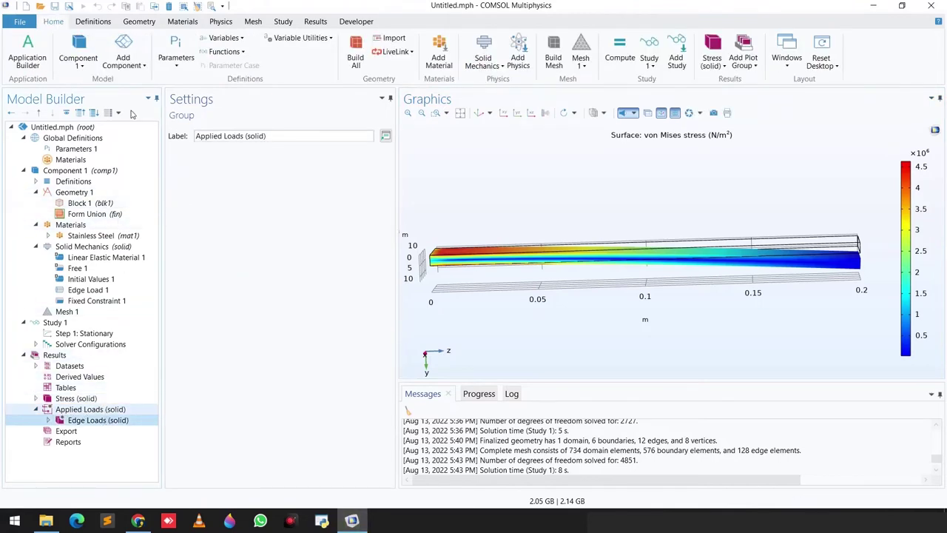
left_click(185, 127)
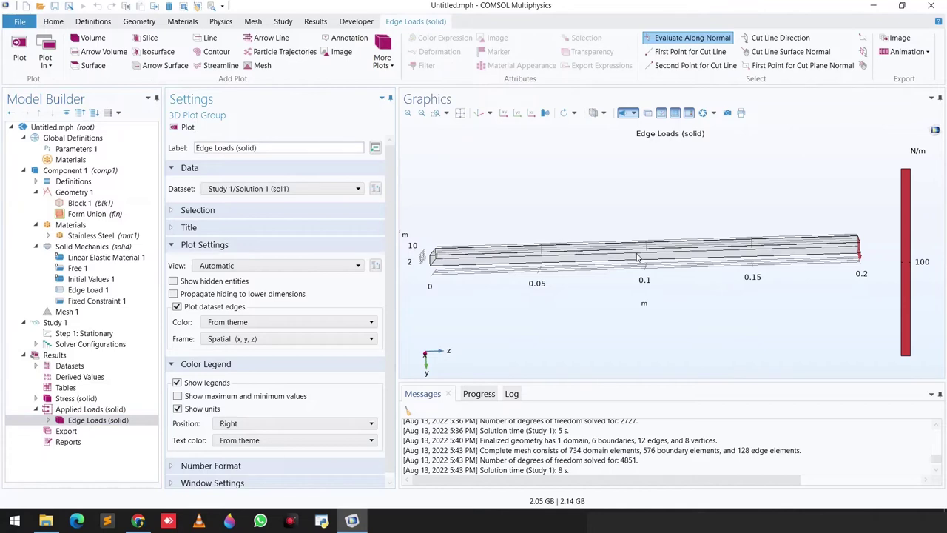
Zoom in on the load arrows at the beam tip, then return to the Stress (solid) plot
left_click_drag(786, 301, 457, 146)
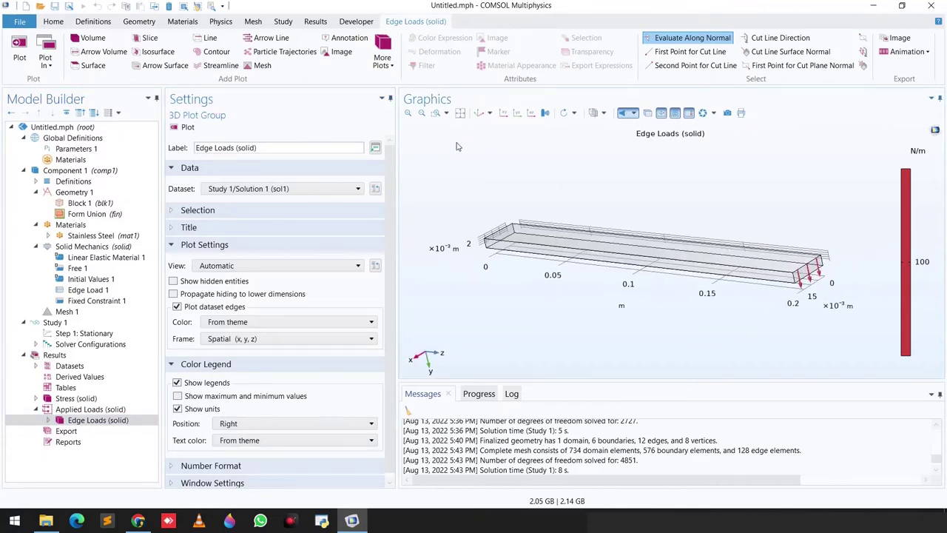
left_click(436, 113)
left_click_drag(733, 237, 839, 299)
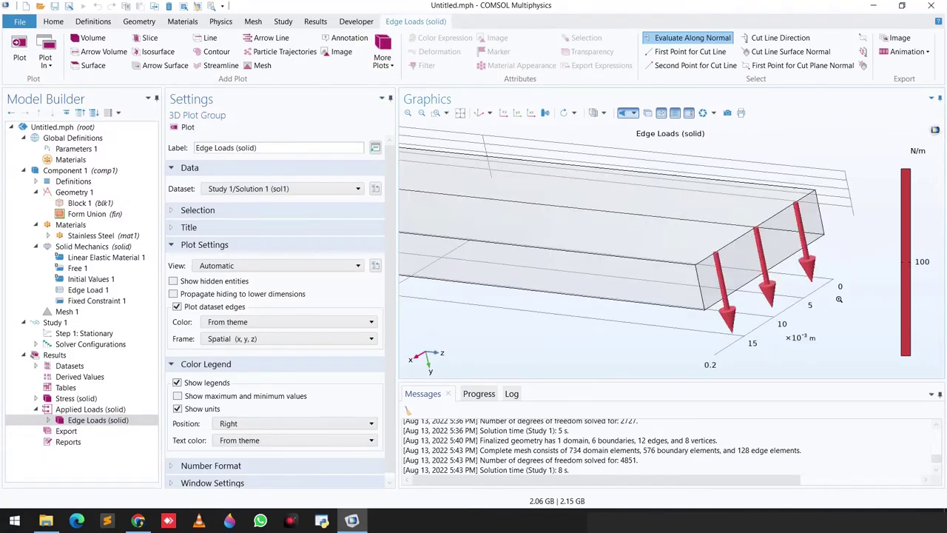
right_click_drag(783, 328, 799, 312)
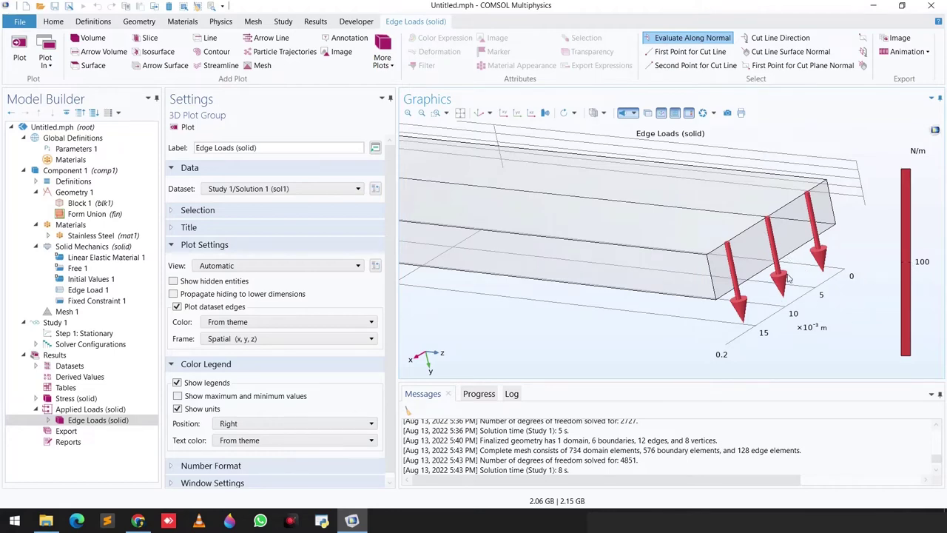
left_click(460, 112)
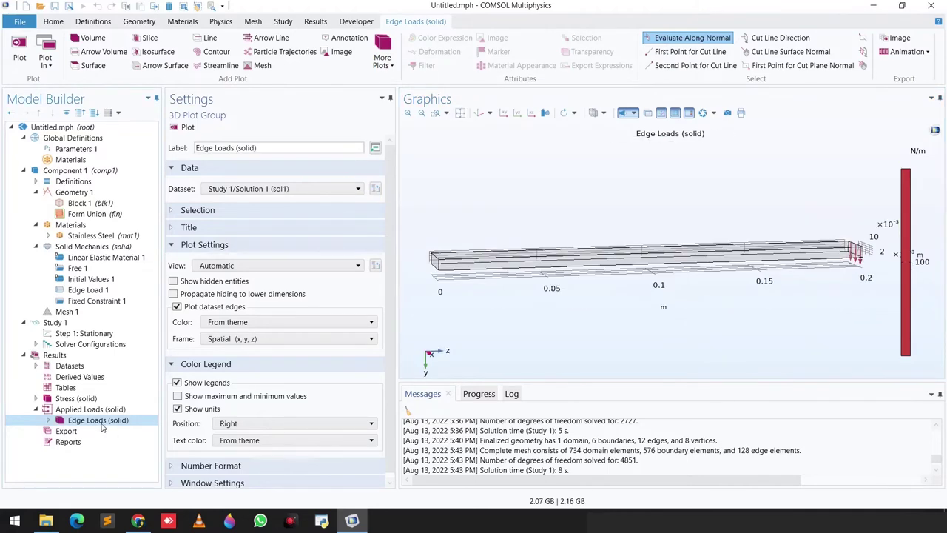
left_click(76, 398)
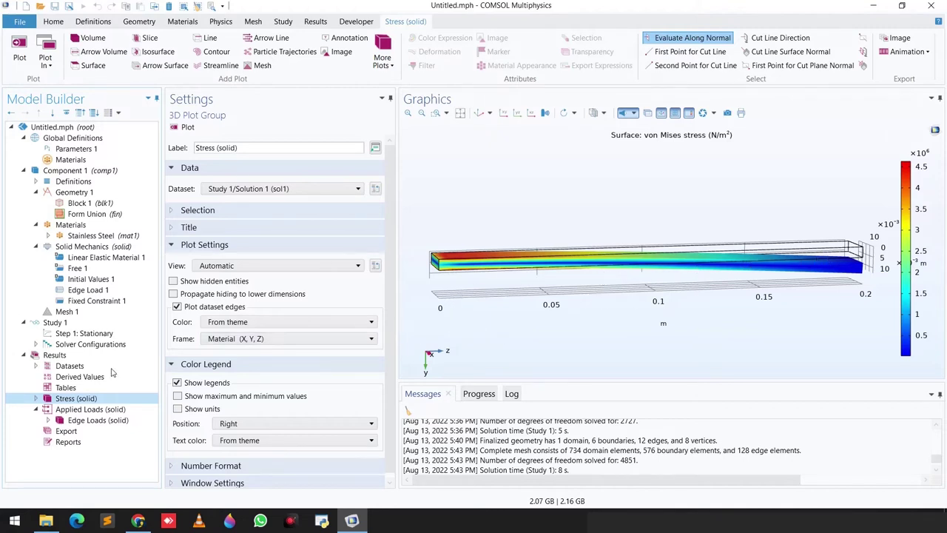
Add a Cut Line 3D dataset and set its second point's Z coordinate to 0.2
left_click(67, 366)
right_click(67, 366)
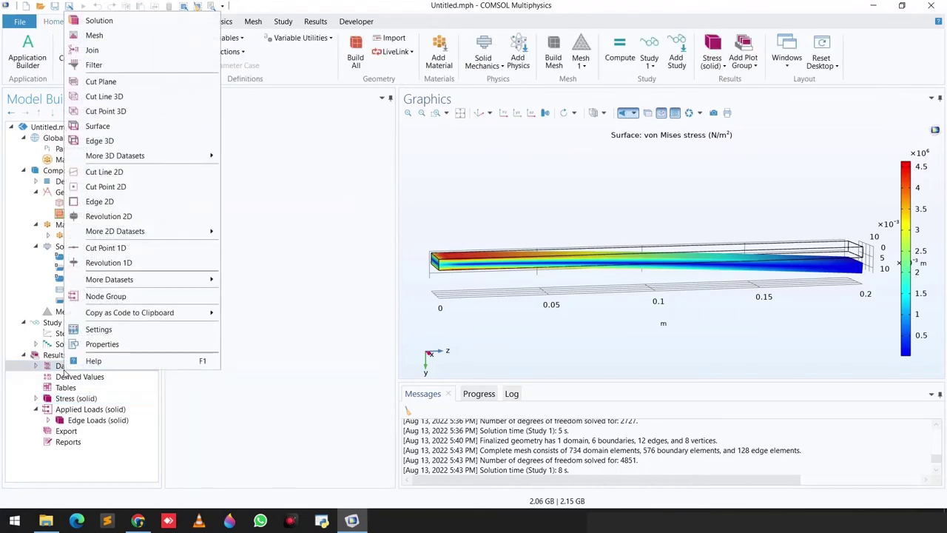
left_click(108, 98)
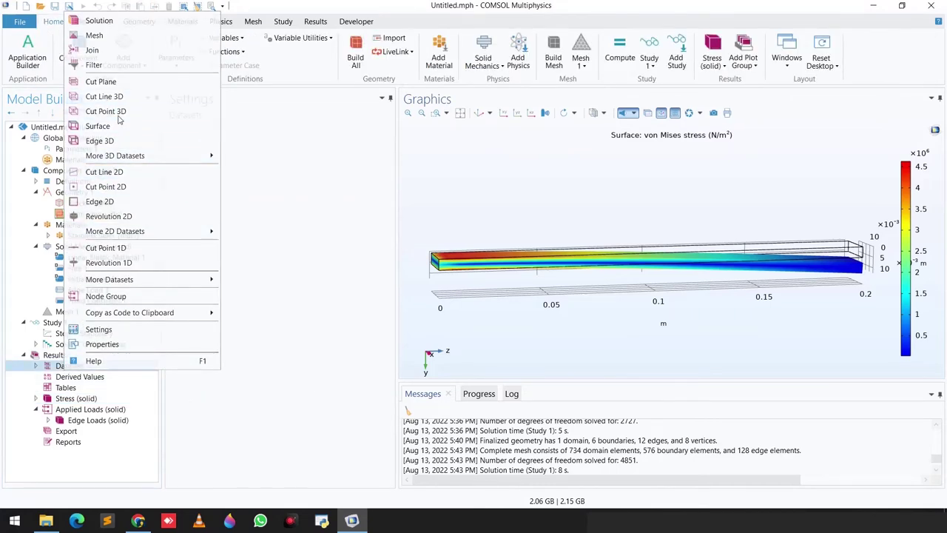
double_click(330, 277)
type("0")
key("Return")
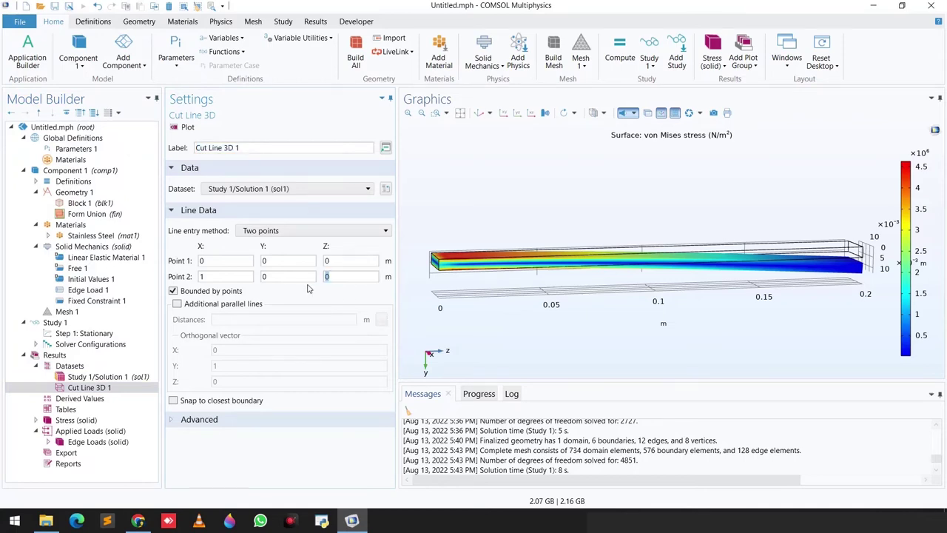
type(".2")
Set both points' X coordinates to 0.02/2 and plot the cut line on the beam
left_click(221, 262)
key("Return")
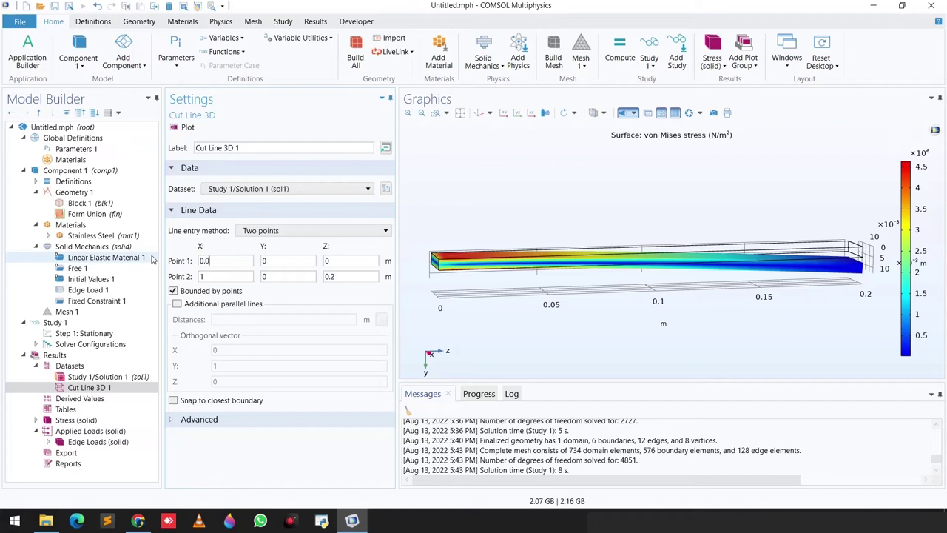
type("0.02/2")
double_click(206, 276)
type("0.02")
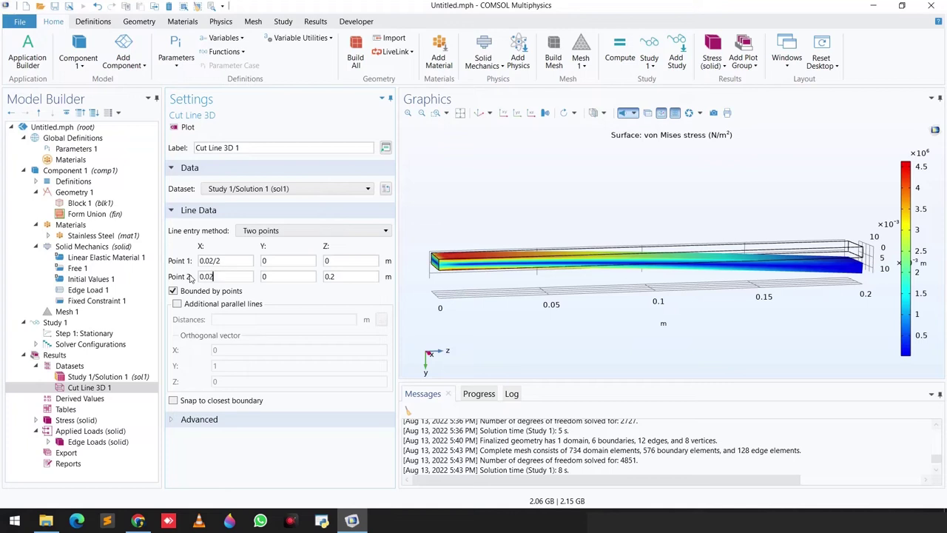
type("/2")
left_click(185, 127)
left_click_drag(474, 252, 499, 273)
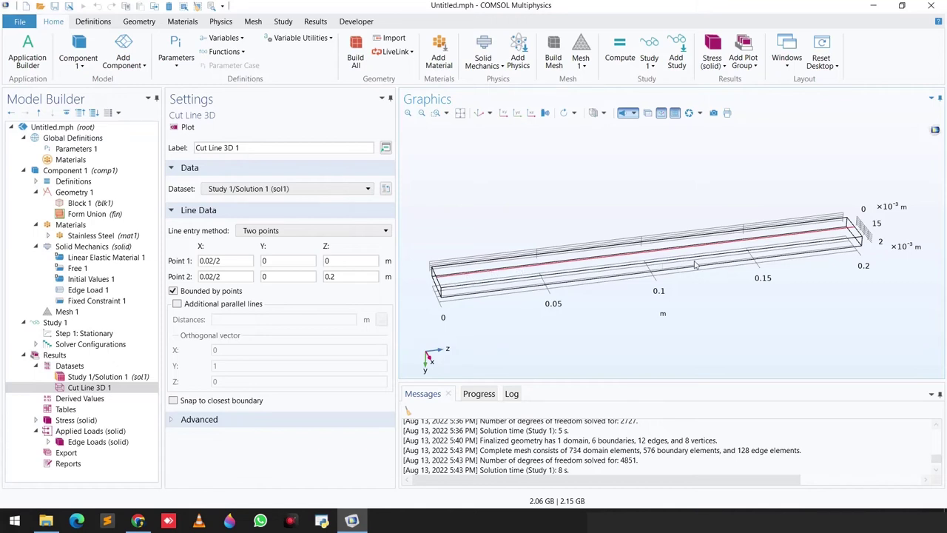
Create 1D Plot Group 3 under Results and add a Line Graph to it
left_click(55, 355)
right_click(56, 357)
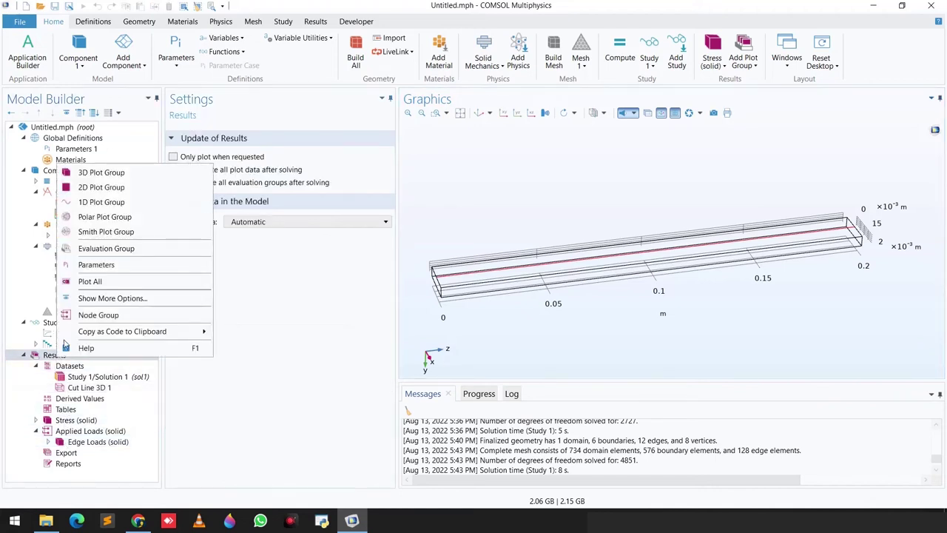
left_click(103, 203)
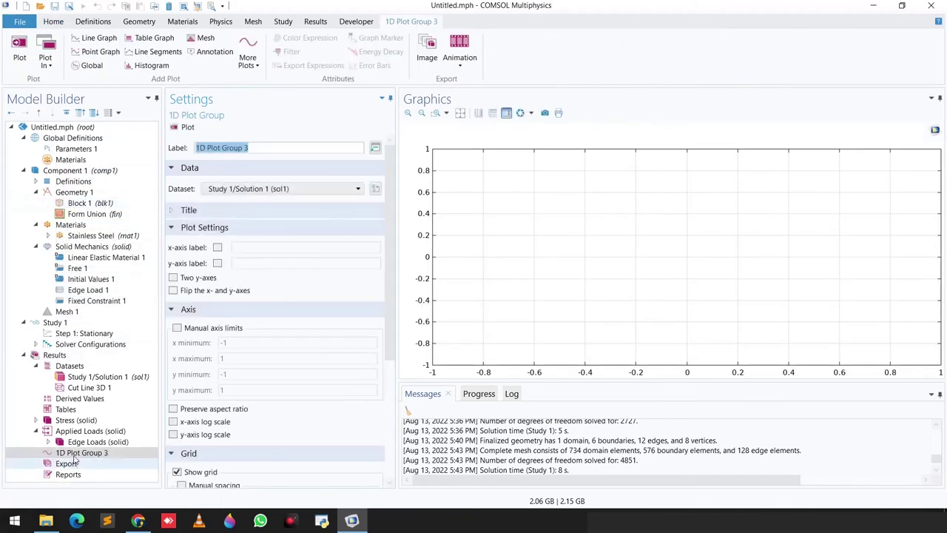
right_click(76, 454)
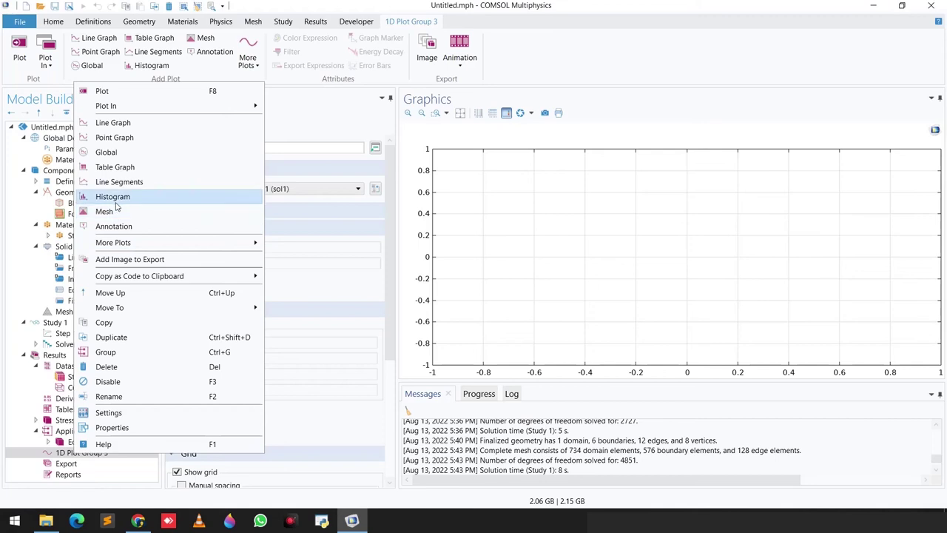
key("Escape")
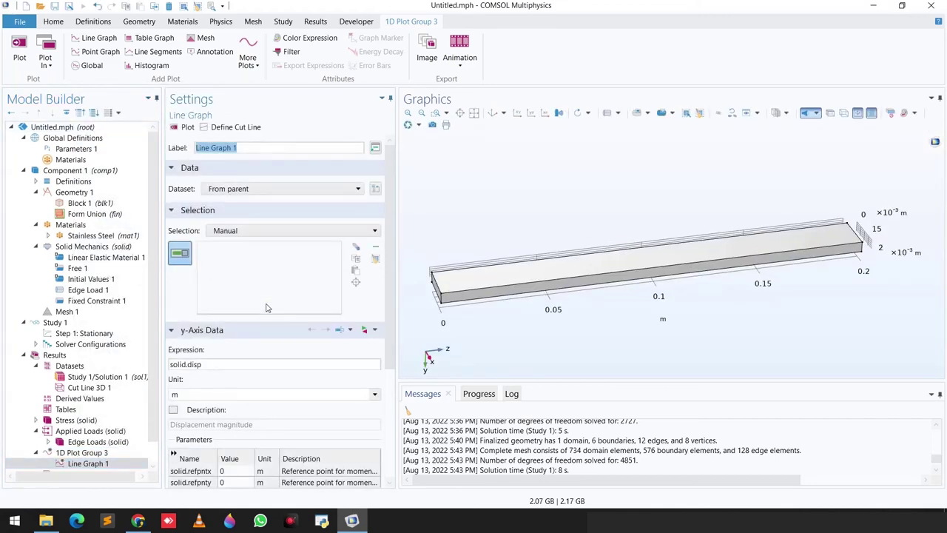
Plot the Line Graph 1 displacement magnitude using the Cut Line 3D 1 dataset
left_click(241, 189)
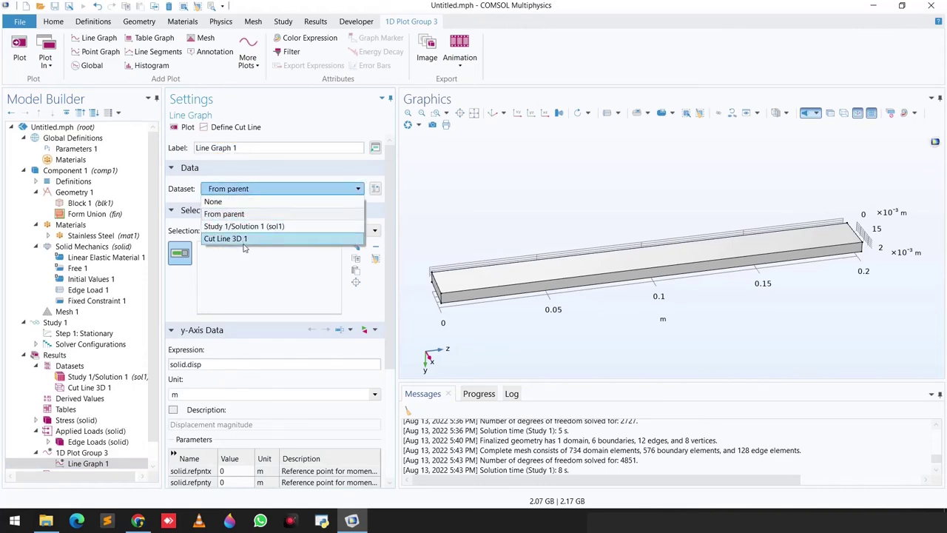
left_click(241, 239)
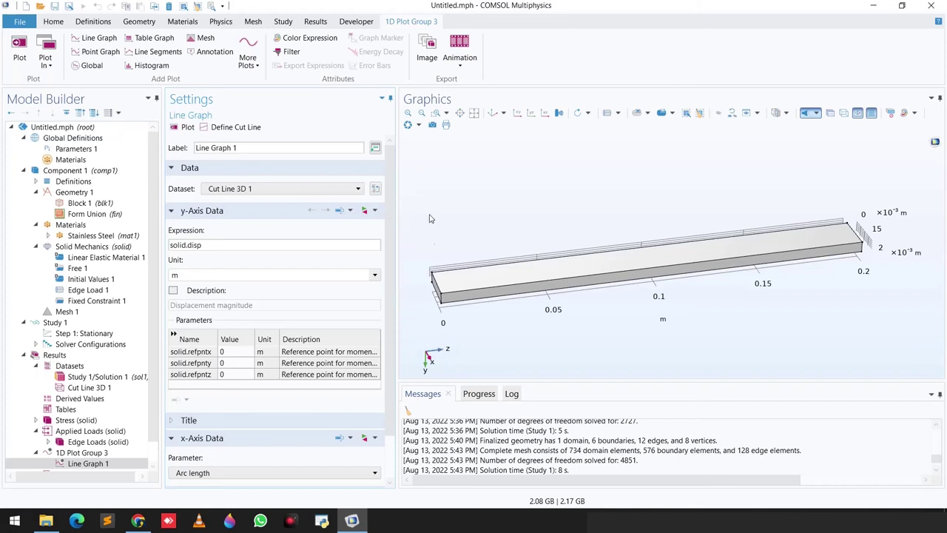
left_click(186, 128)
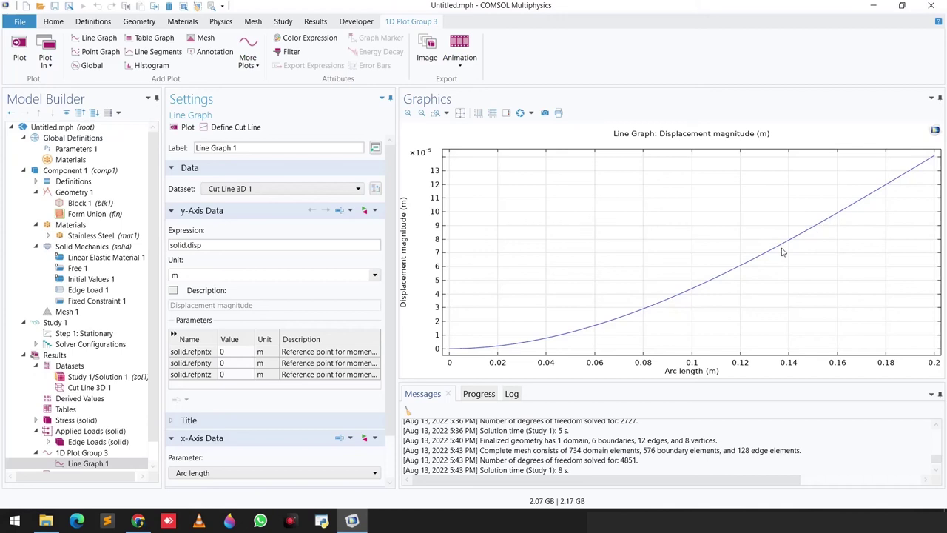
Switch the line graph expression to solid.mises from Solid Mechanics > Stress and replot
scroll(211, 374, "down", 2)
scroll(133, 393, "down", 1)
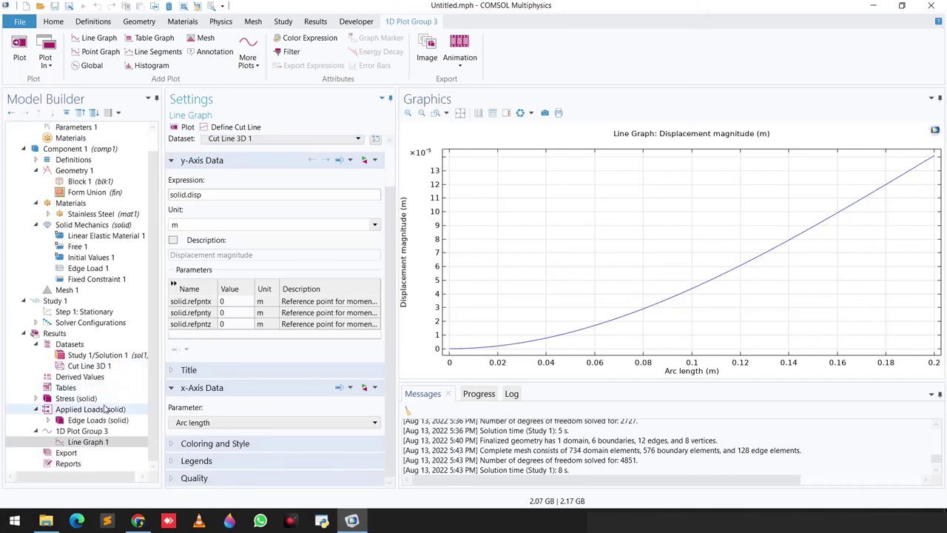
scroll(301, 269, "up", 2)
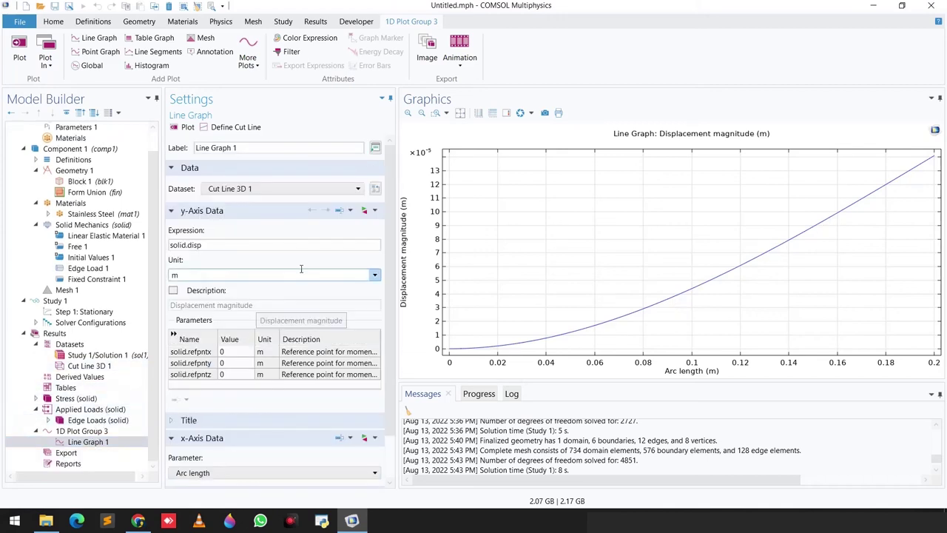
left_click(364, 211)
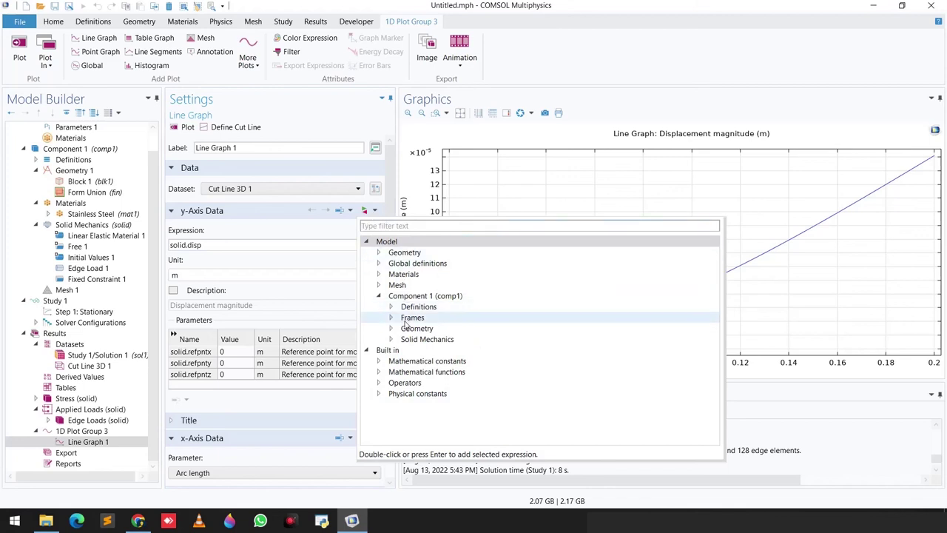
left_click(392, 341)
scroll(414, 370, "down", 2)
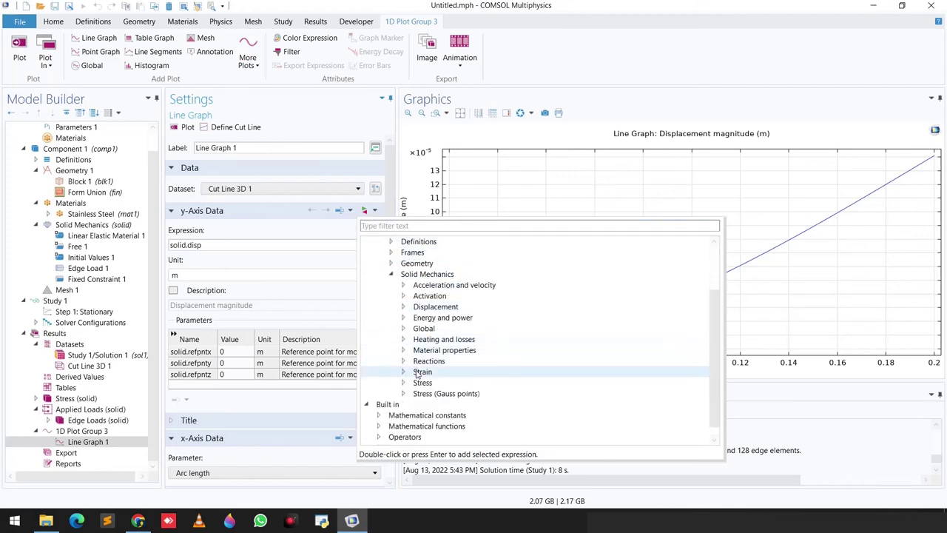
left_click(403, 382)
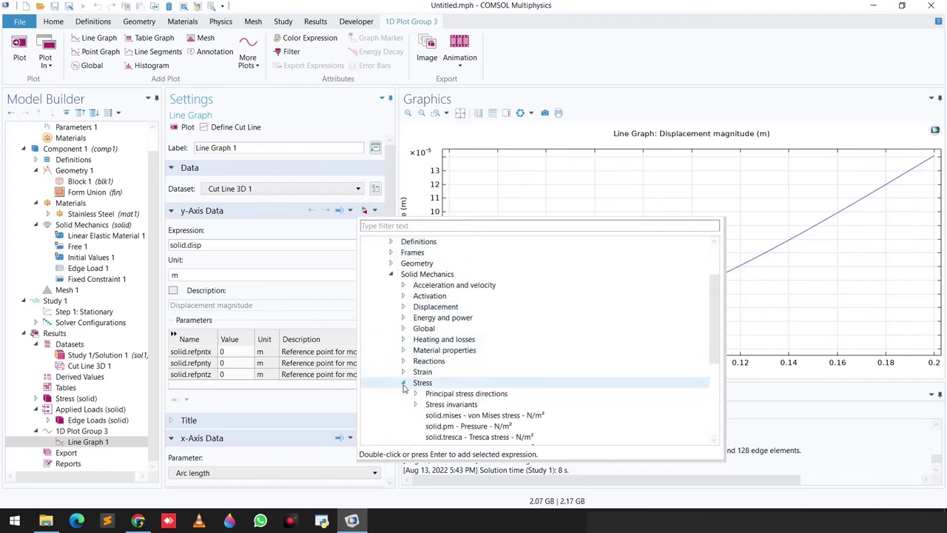
scroll(458, 416, "down", 1)
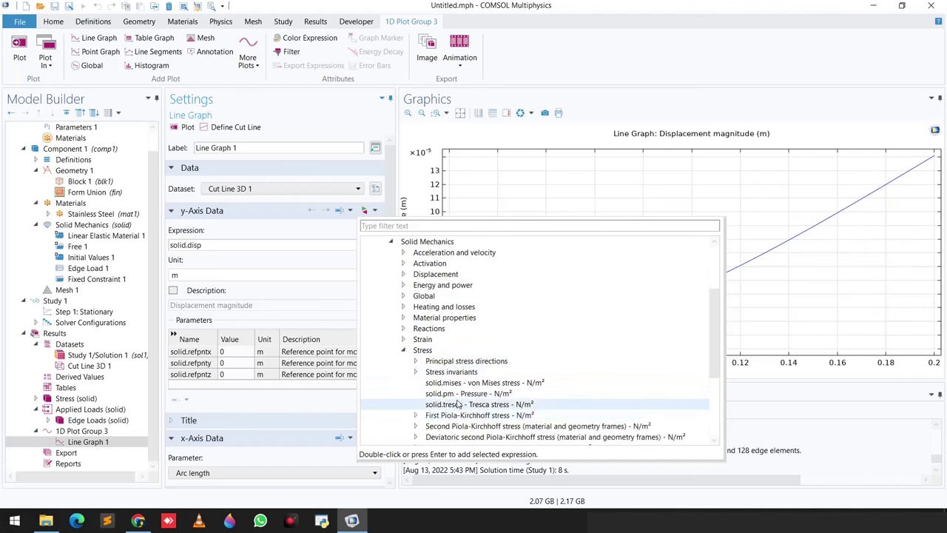
double_click(474, 383)
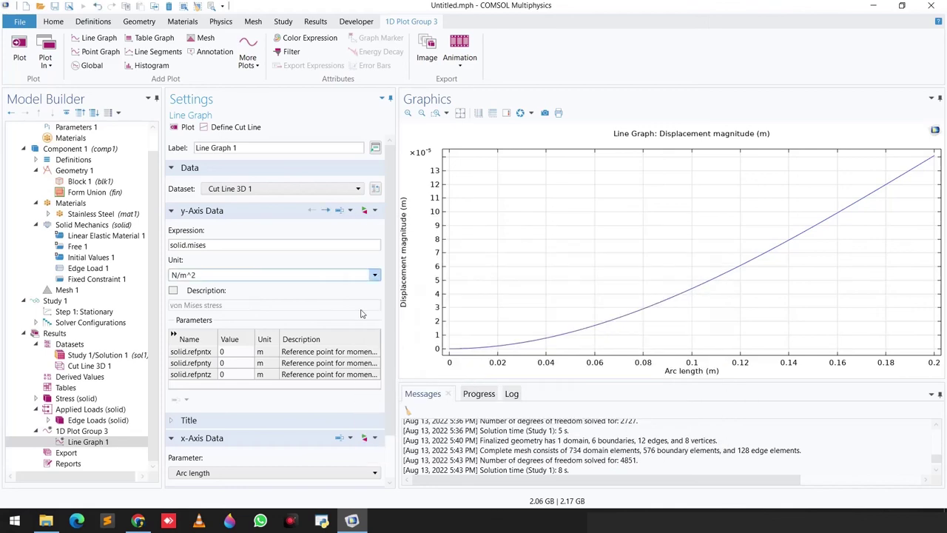
left_click(183, 126)
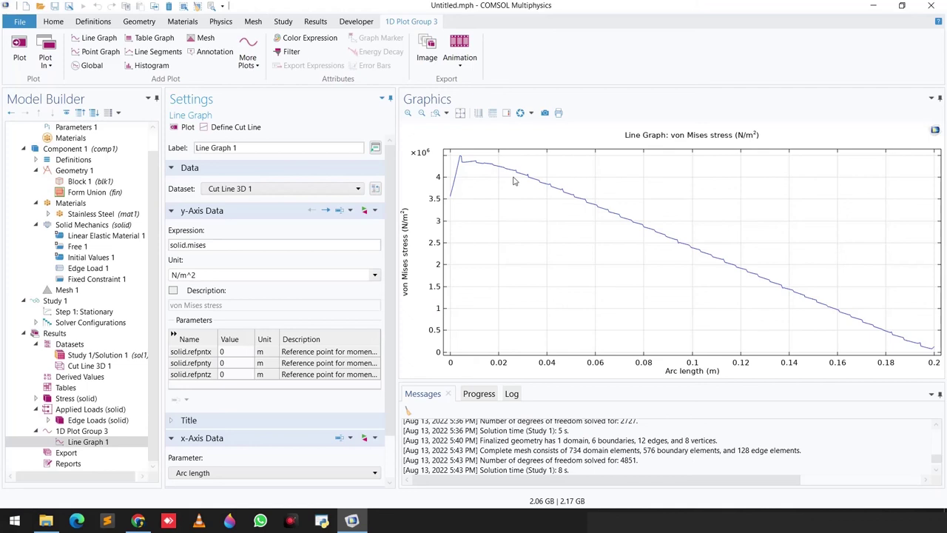